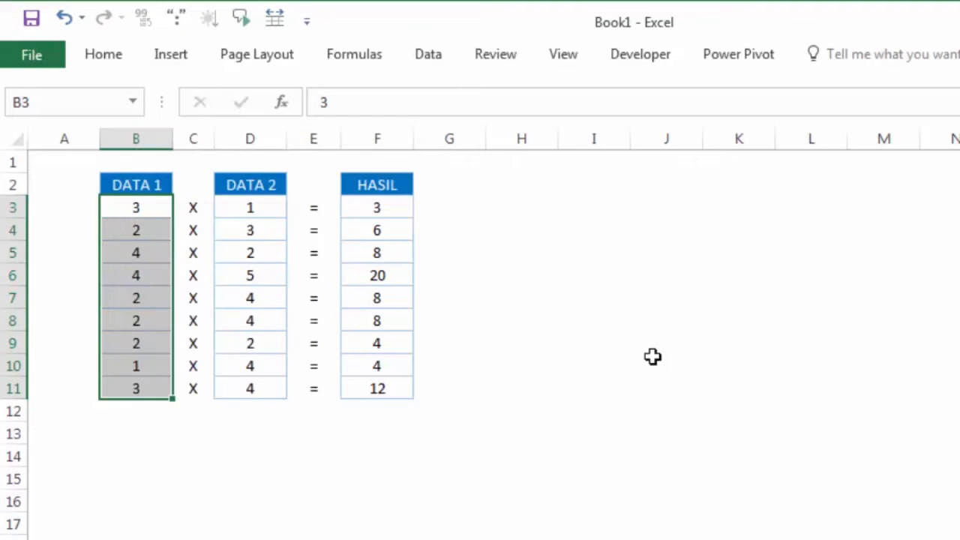
# Hide the DATA 1 values in B3:B11 by applying the custom number format ;; to the cells.
pyautogui.moveTo(167, 207); pyautogui.dragTo(165, 387)
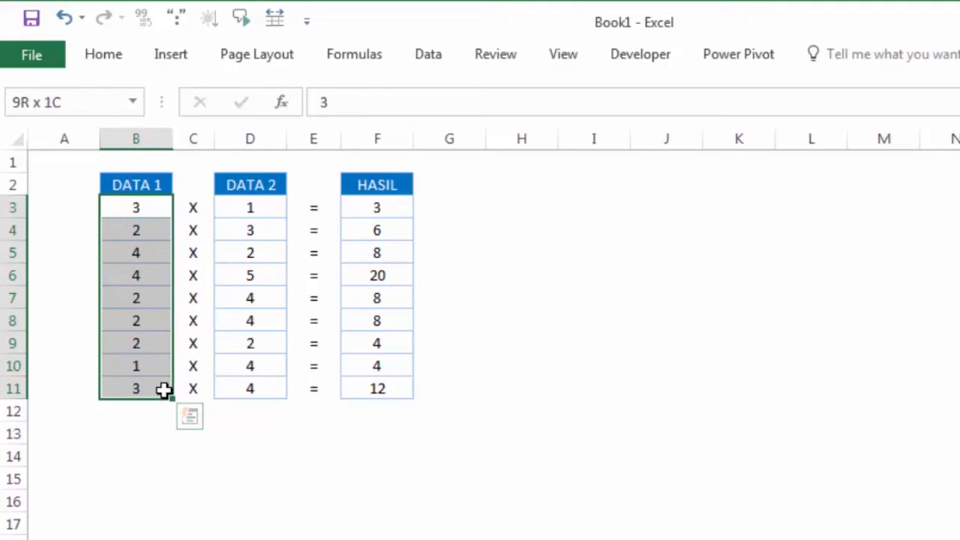
pyautogui.rightClick(133, 210)
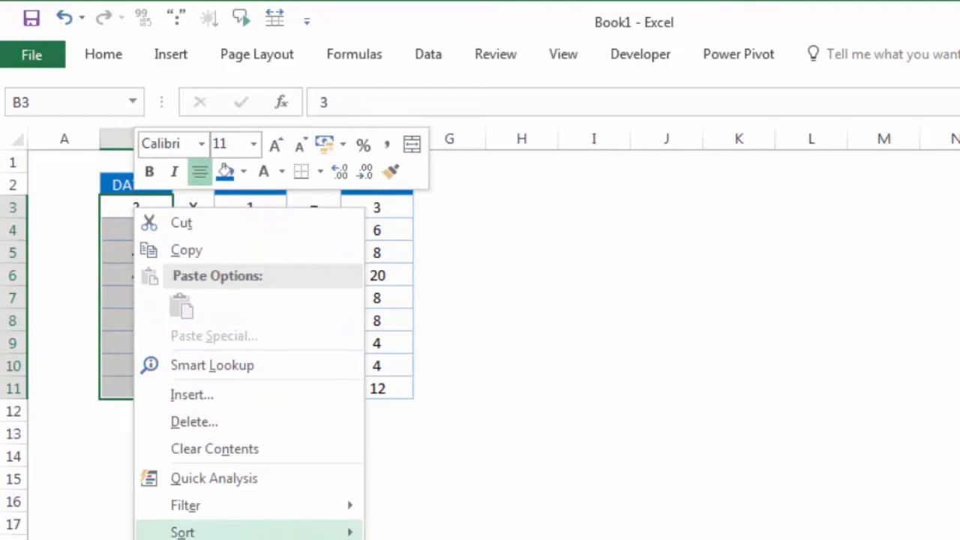
pyautogui.click(210, 539)
pyautogui.moveTo(342, 322); pyautogui.dragTo(771, 169)
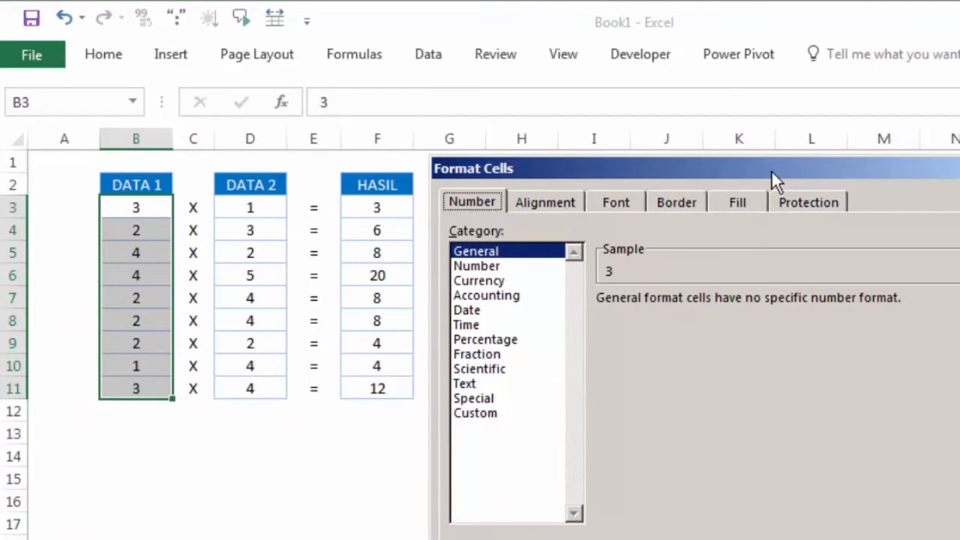
pyautogui.click(491, 414)
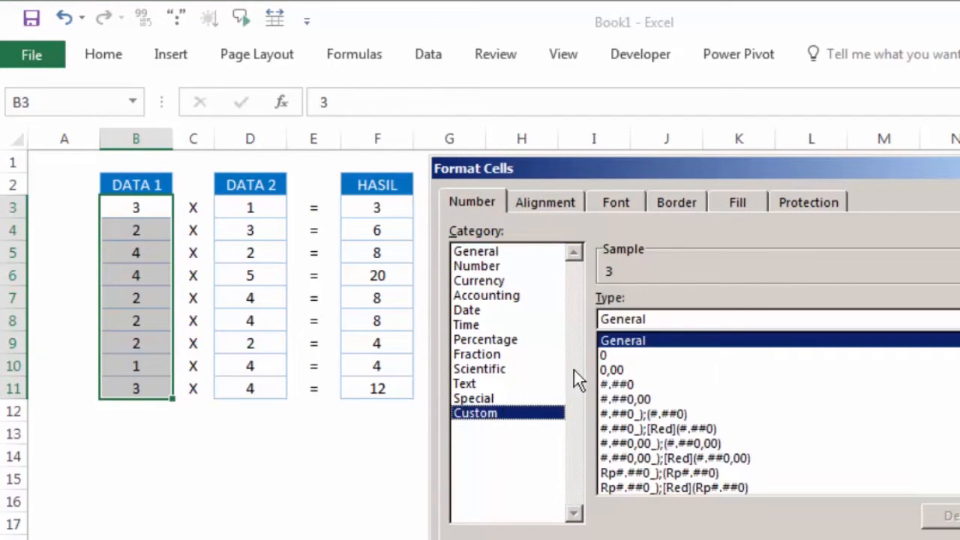
pyautogui.doubleClick(598, 320)
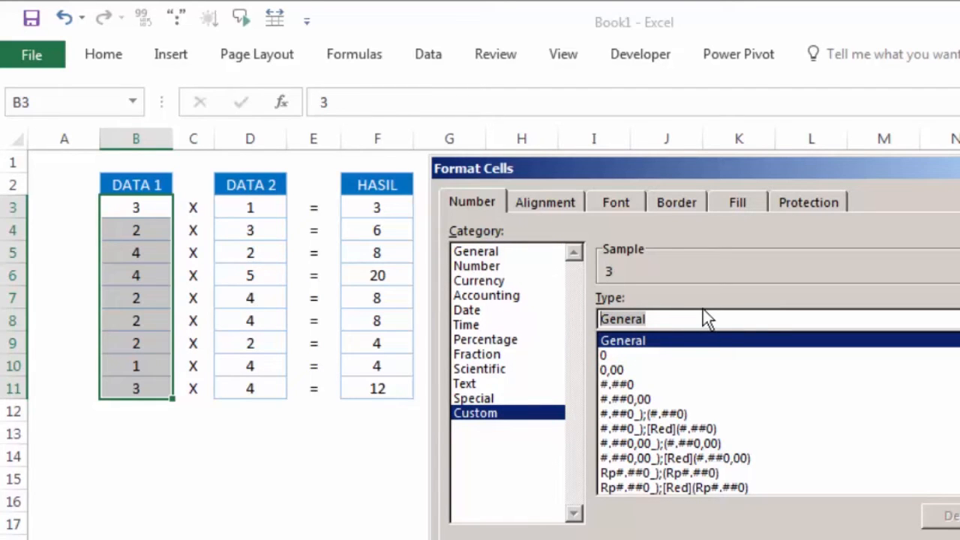
pyautogui.write(';')
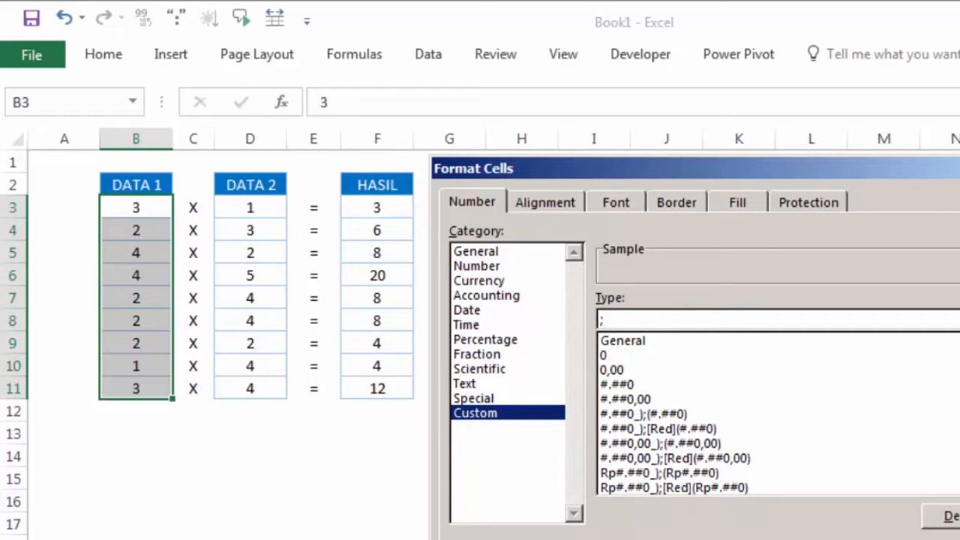
pyautogui.press('Return')
pyautogui.click(594, 367)
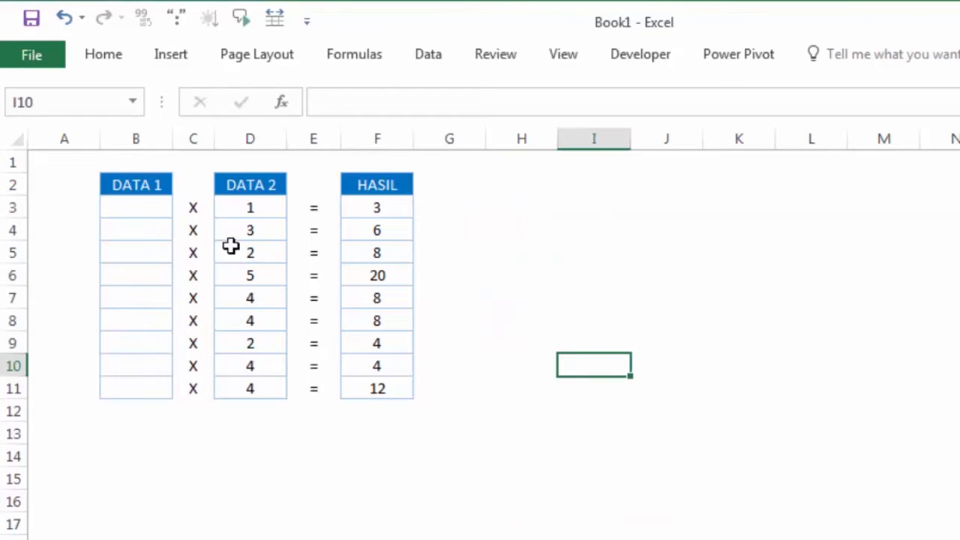
# Check the stored contents of several blank-looking cells in the DATA 1 column.
pyautogui.click(147, 204)
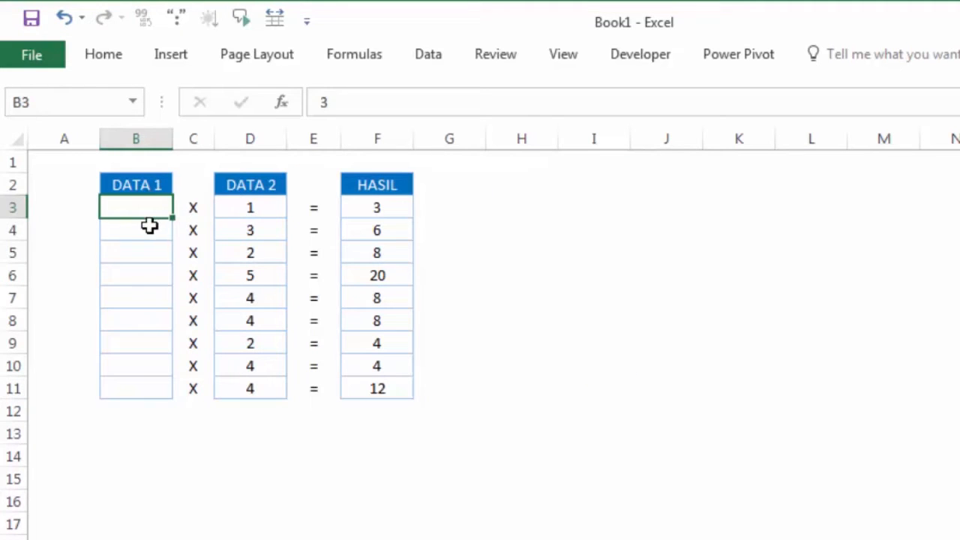
pyautogui.click(149, 227)
pyautogui.click(150, 252)
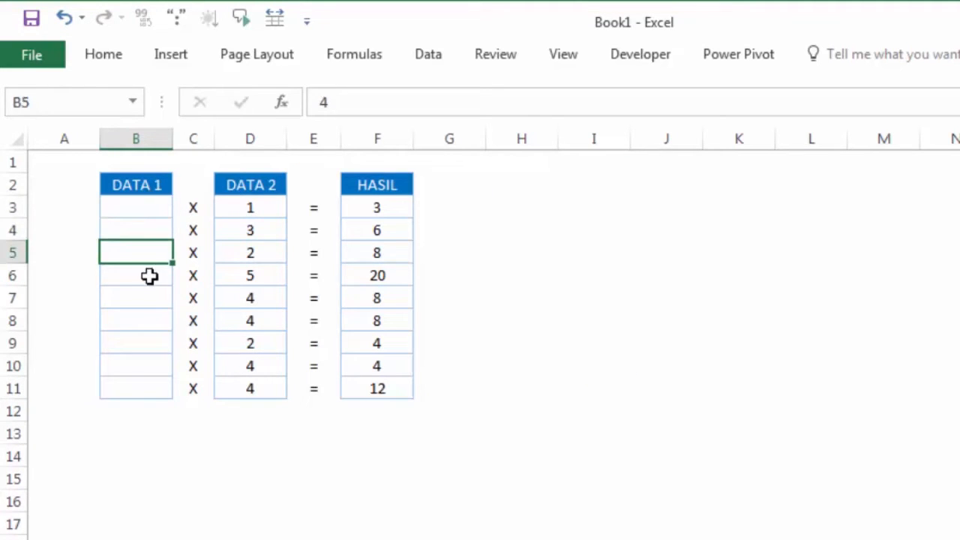
pyautogui.click(150, 276)
pyautogui.click(151, 358)
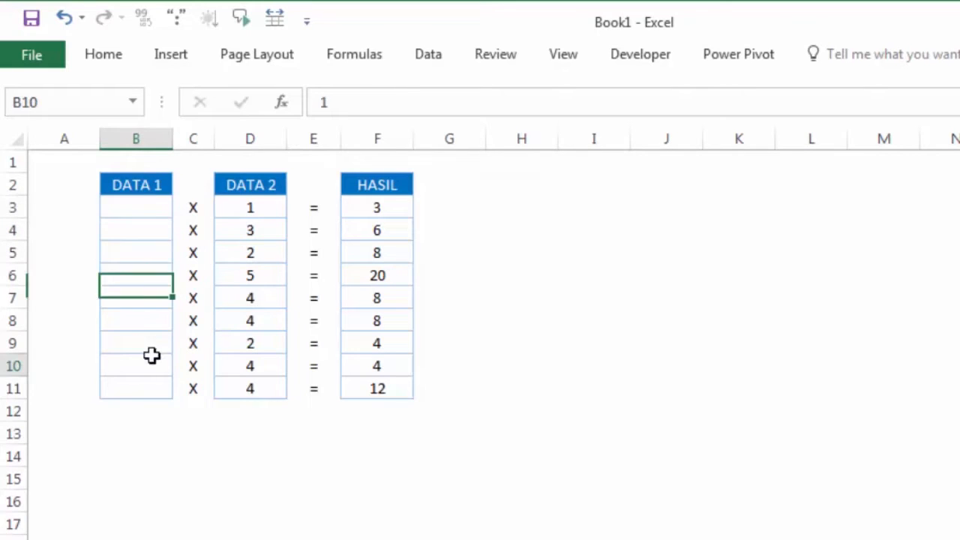
pyautogui.click(142, 227)
# Open the HASIL formula in F3 to examine its cell references, and re-enter it.
pyautogui.click(356, 211)
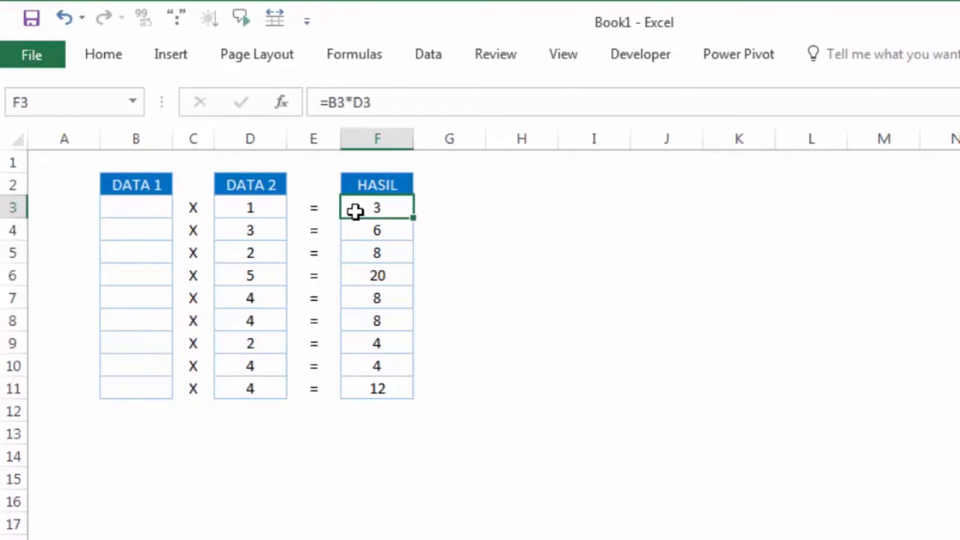
pyautogui.doubleClick(384, 208)
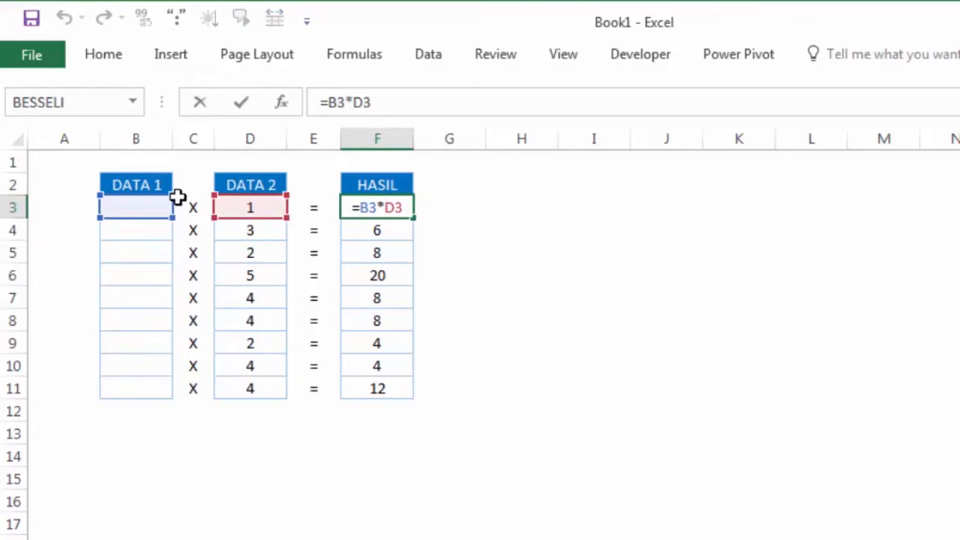
pyautogui.press('Return')
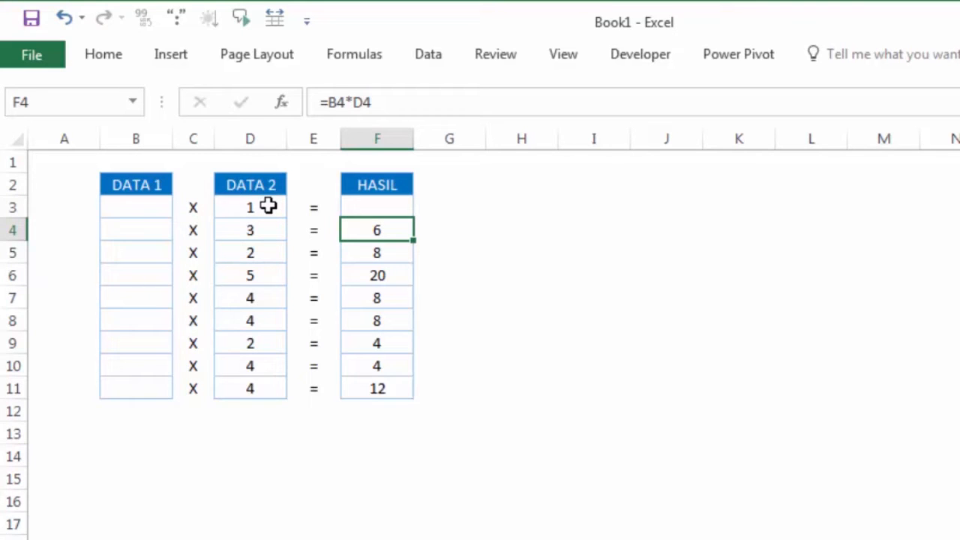
# Re-enter the formula in F3 and fill it down the HASIL column through F11.
pyautogui.click(377, 212)
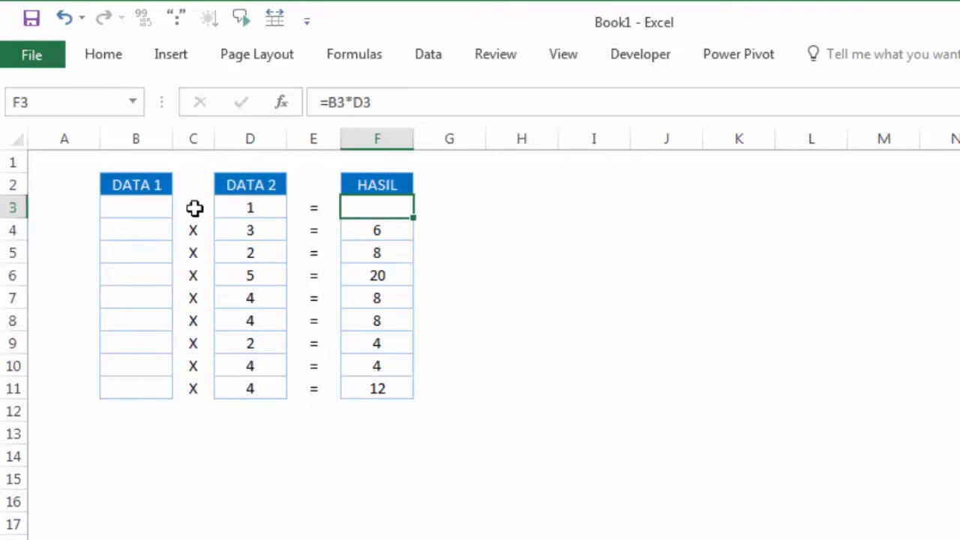
pyautogui.click(398, 231)
pyautogui.click(401, 210)
pyautogui.click(443, 209)
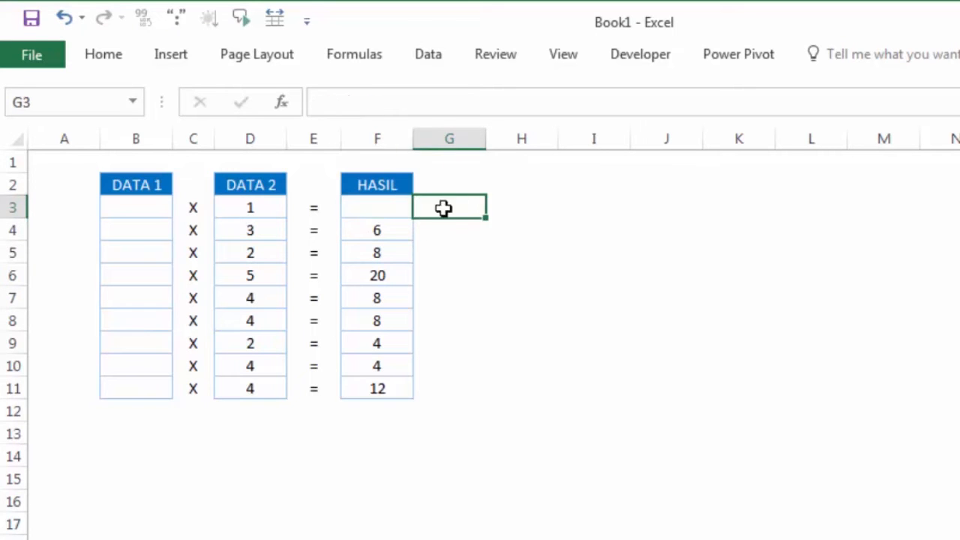
pyautogui.doubleClick(390, 207)
pyautogui.press('Return')
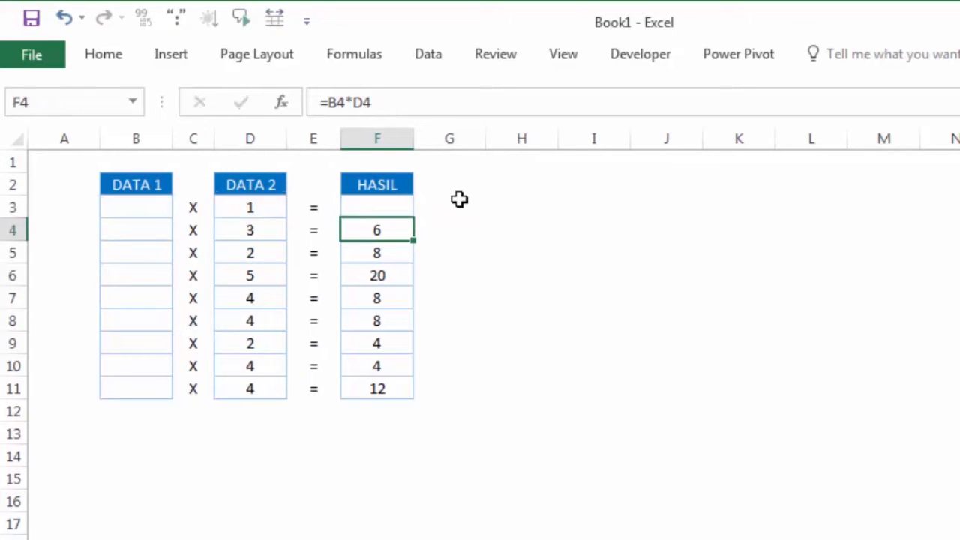
pyautogui.click(405, 210)
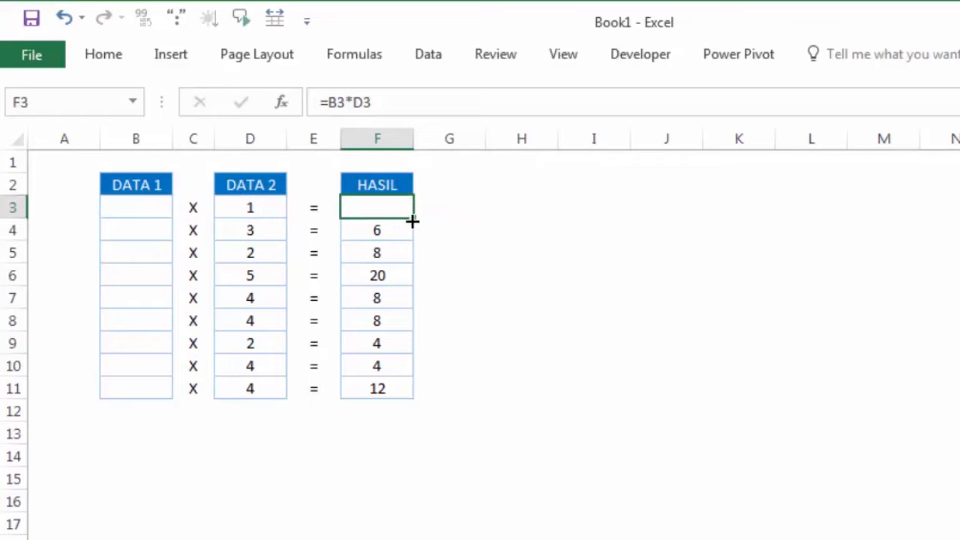
pyautogui.moveTo(412, 221); pyautogui.dragTo(417, 396)
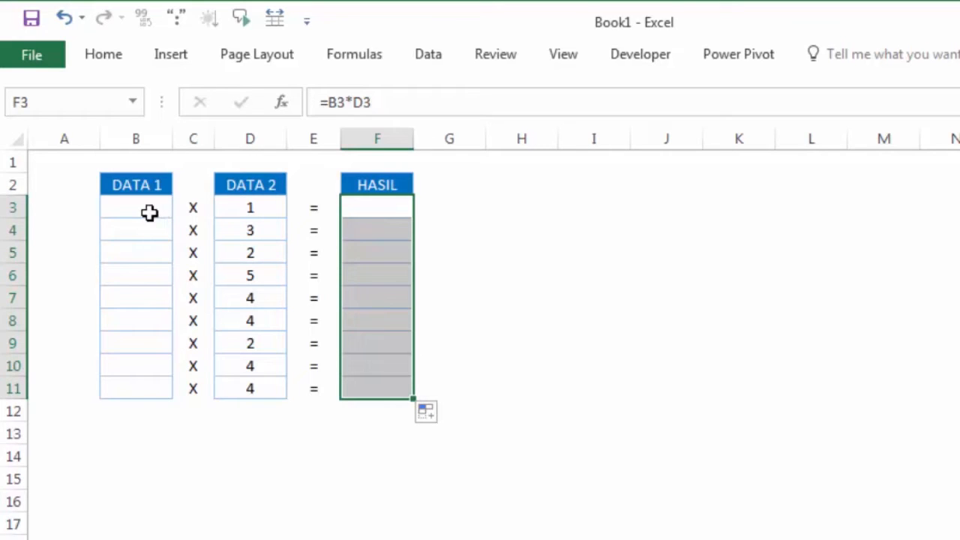
# Clear the custom number format code from the HASIL cells F3:F11.
pyautogui.rightClick(389, 209)
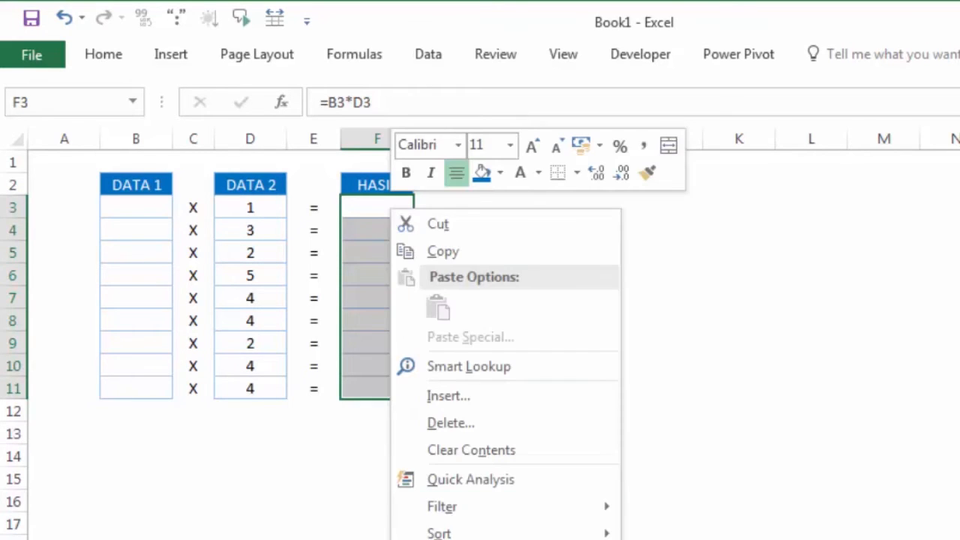
pyautogui.click(510, 539)
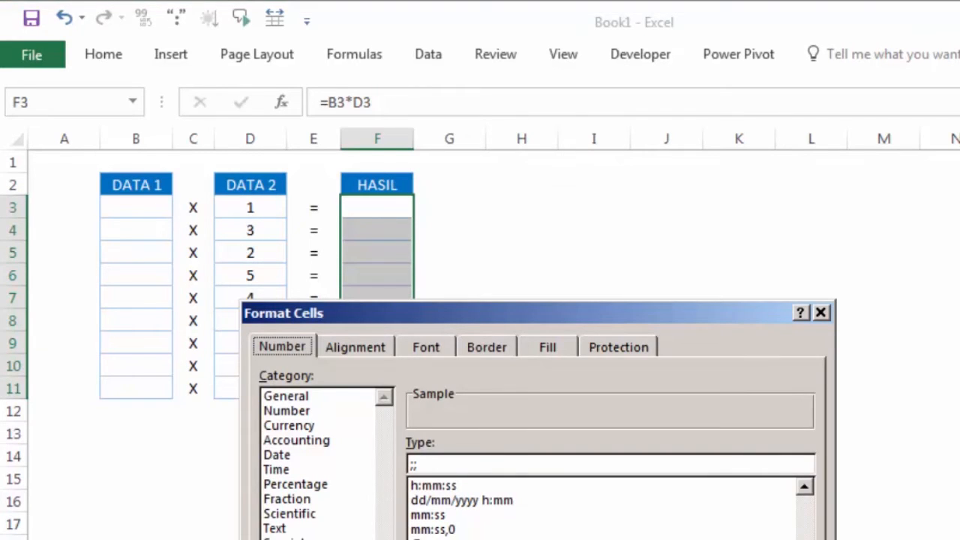
pyautogui.click(282, 539)
pyautogui.moveTo(511, 314); pyautogui.dragTo(659, 126)
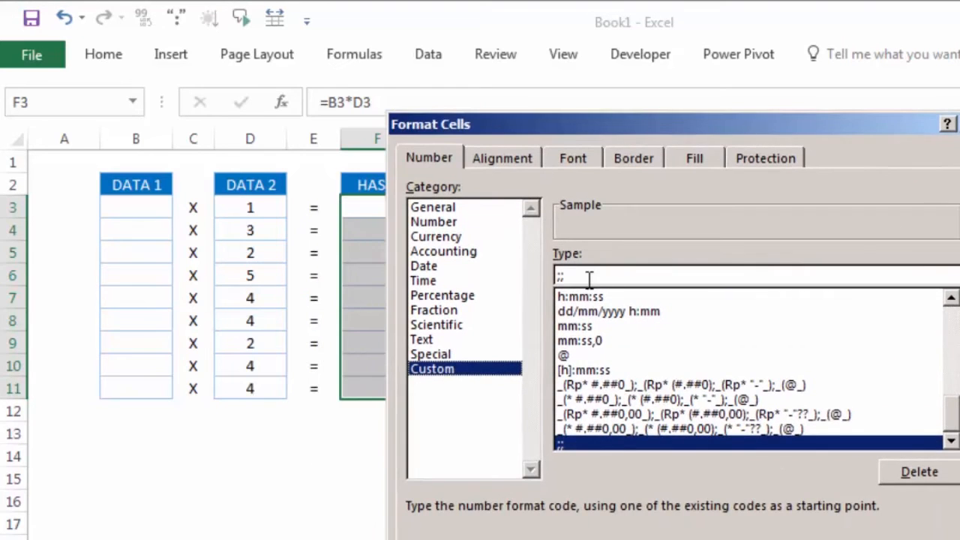
pyautogui.press('Delete')
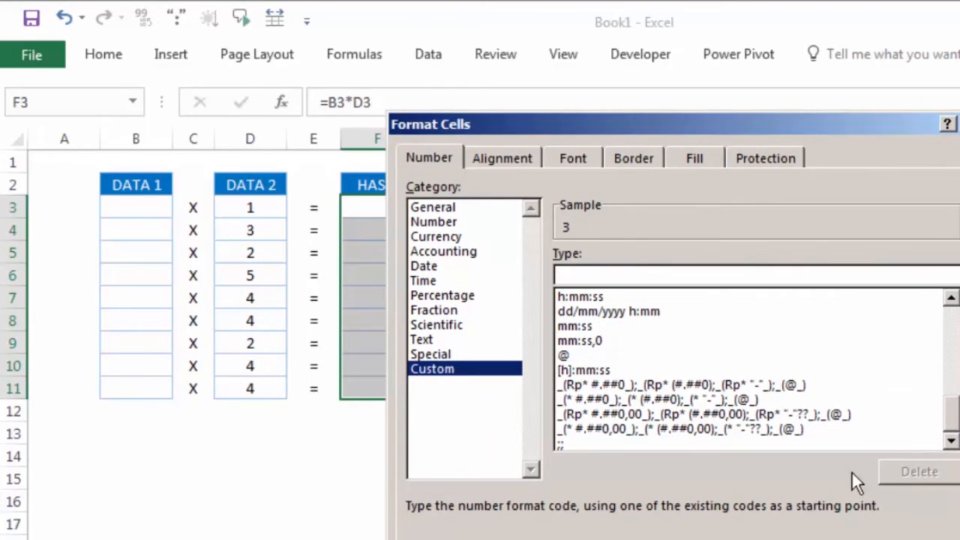
pyautogui.click(777, 539)
pyautogui.click(524, 275)
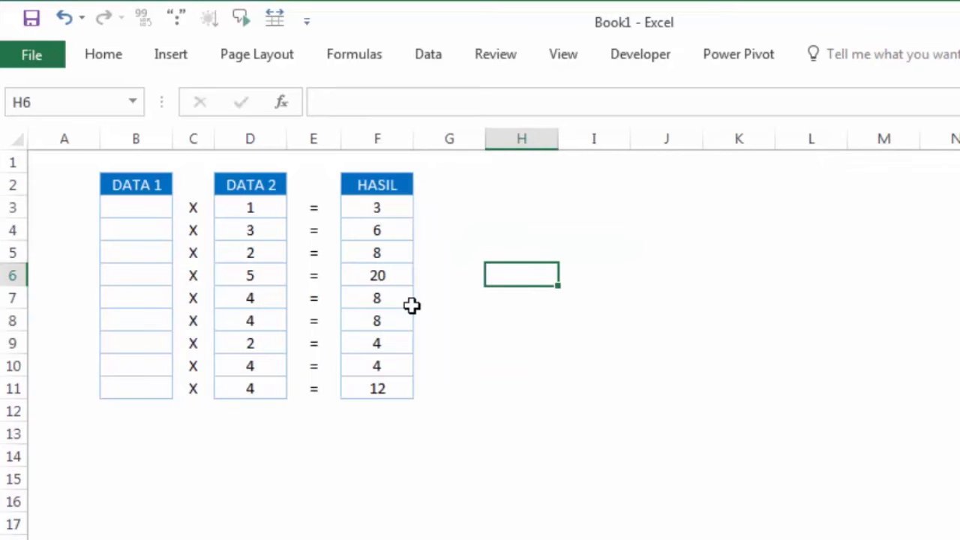
# Re-enter the formula in F3 and compare it with the hidden source cell B3.
pyautogui.doubleClick(376, 216)
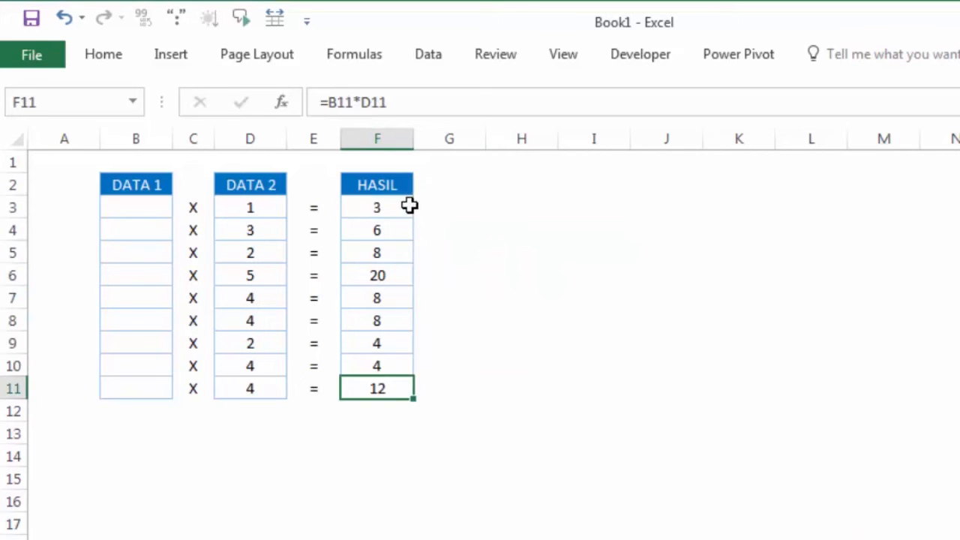
pyautogui.doubleClick(410, 206)
pyautogui.click(470, 215)
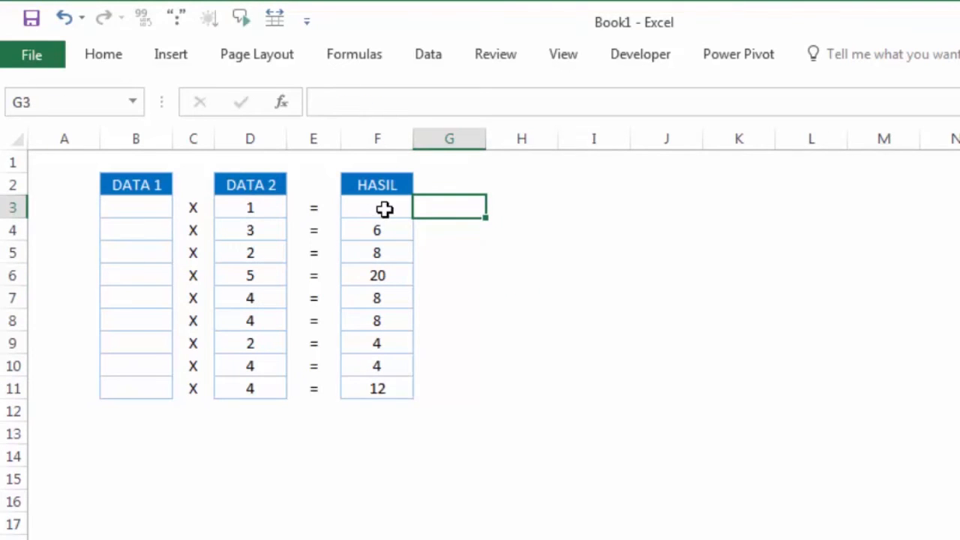
pyautogui.click(131, 207)
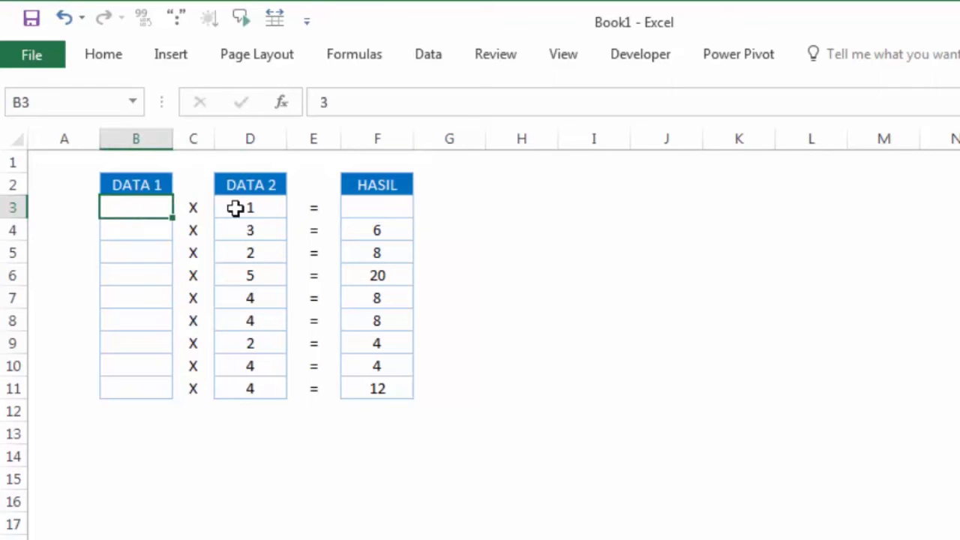
# Reapply the General number format to the HASIL cells F3:F11.
pyautogui.moveTo(384, 200); pyautogui.dragTo(395, 390)
pyautogui.rightClick(382, 238)
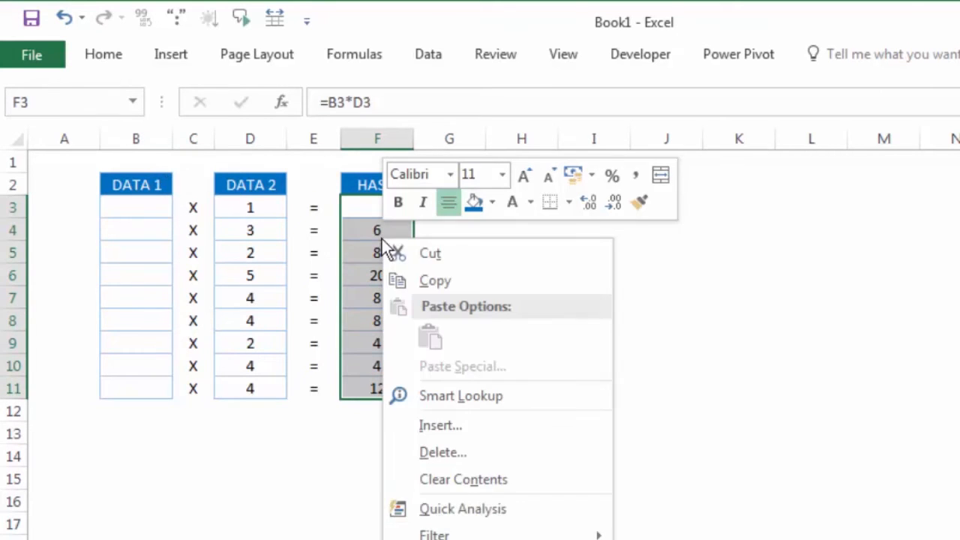
pyautogui.click(456, 539)
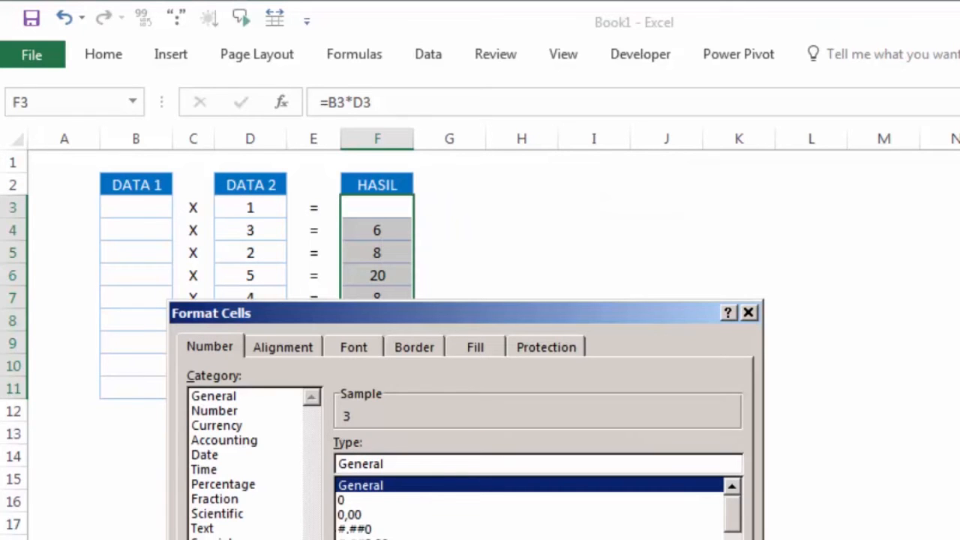
pyautogui.moveTo(460, 303); pyautogui.dragTo(569, 151)
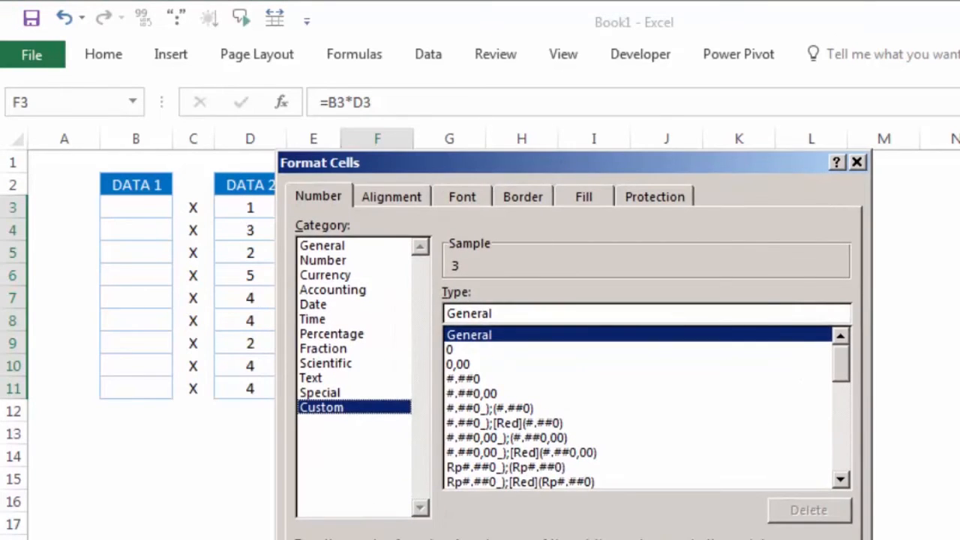
pyautogui.press('Return')
pyautogui.click(520, 237)
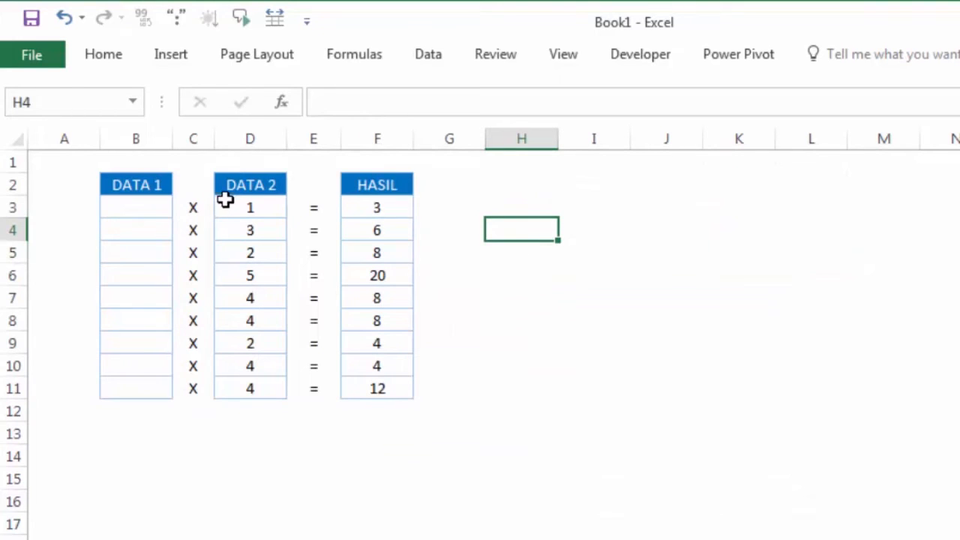
# Compare the DATA 1, DATA 2 and HASIL cells of row 3 to see how the hidden value feeds the formula.
pyautogui.click(253, 203)
pyautogui.click(452, 201)
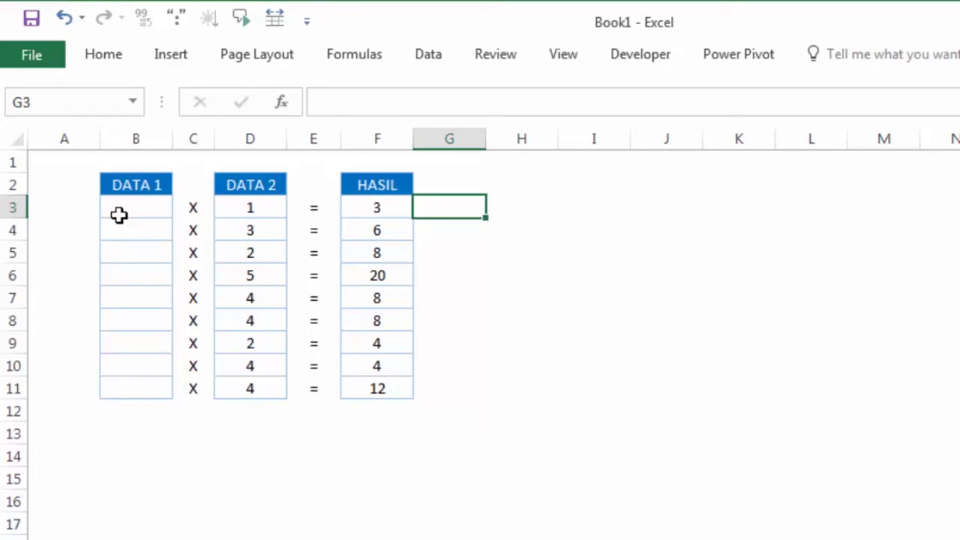
pyautogui.click(249, 204)
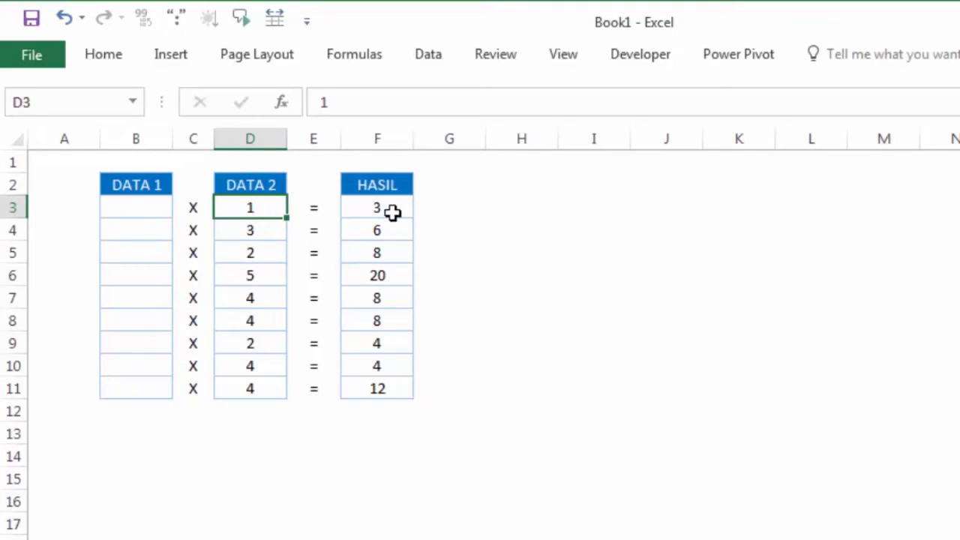
pyautogui.click(149, 207)
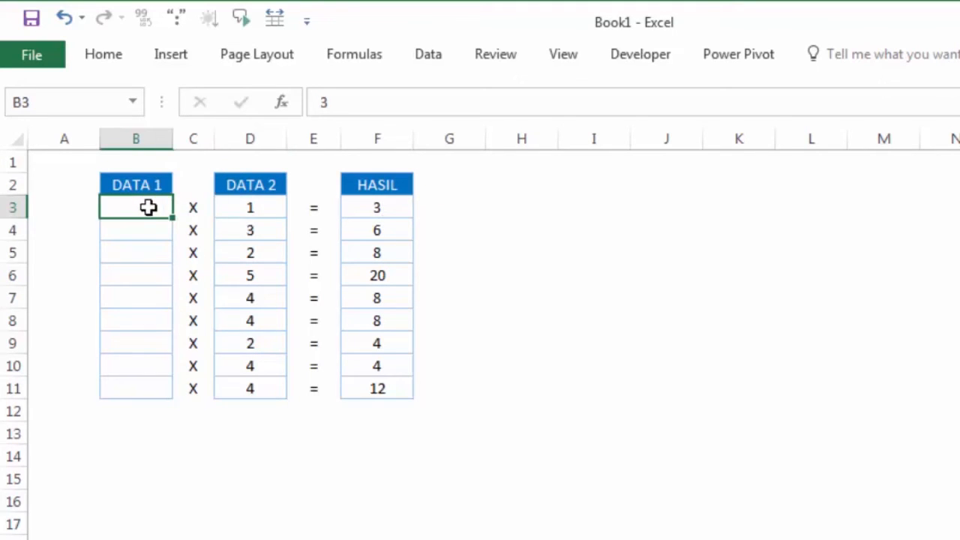
pyautogui.click(590, 231)
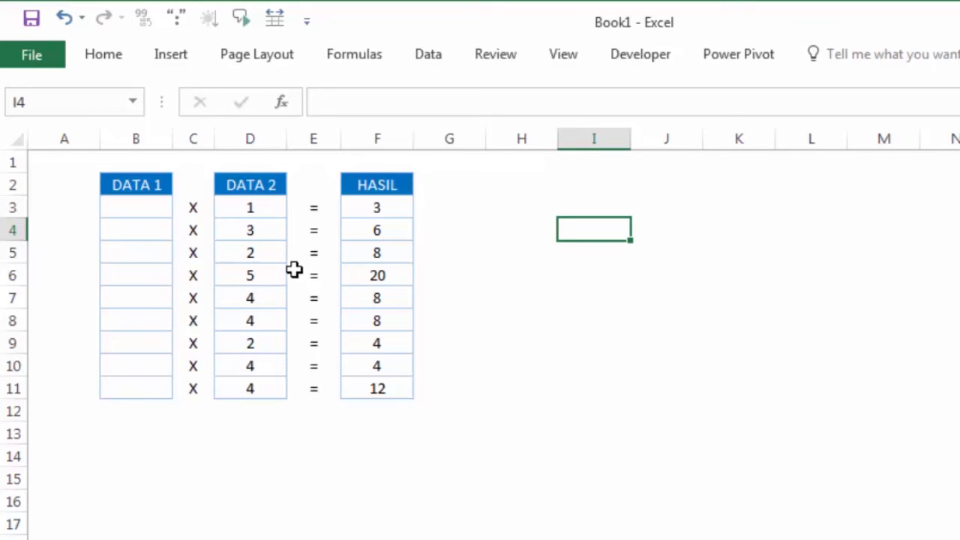
pyautogui.click(385, 212)
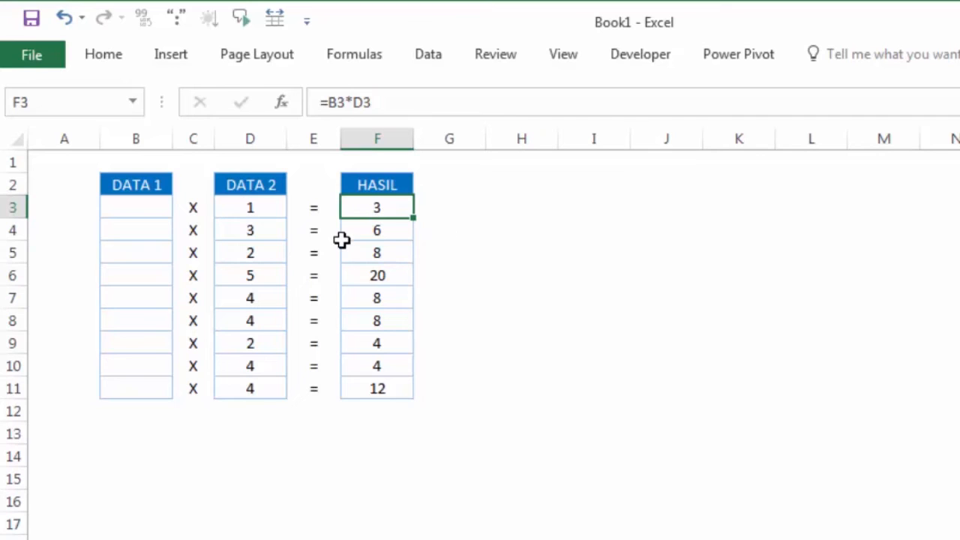
# Apply a custom number format of a single period to the DATA 1 cells B3:B11.
pyautogui.moveTo(142, 197); pyautogui.dragTo(149, 391)
pyautogui.rightClick(149, 216)
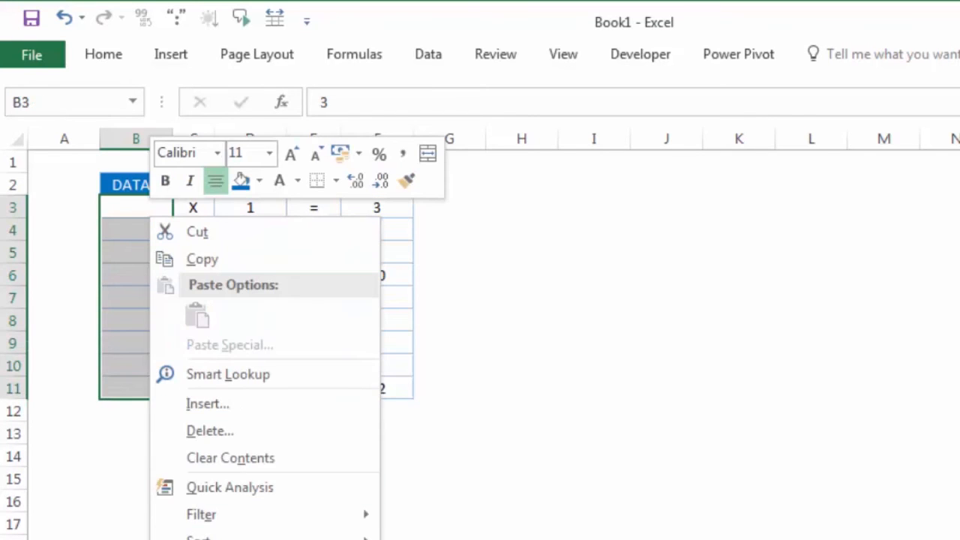
pyautogui.click(225, 539)
pyautogui.moveTo(367, 314); pyautogui.dragTo(611, 147)
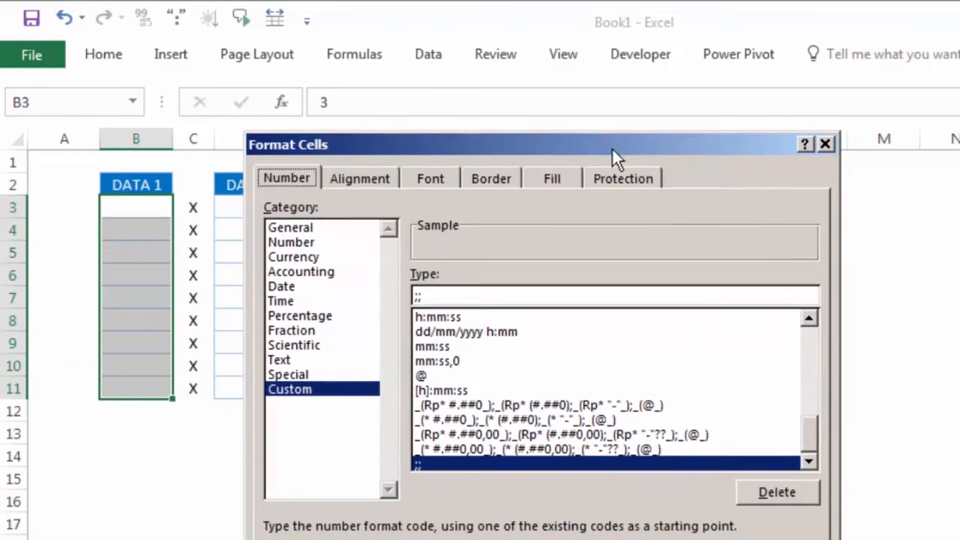
pyautogui.click(302, 388)
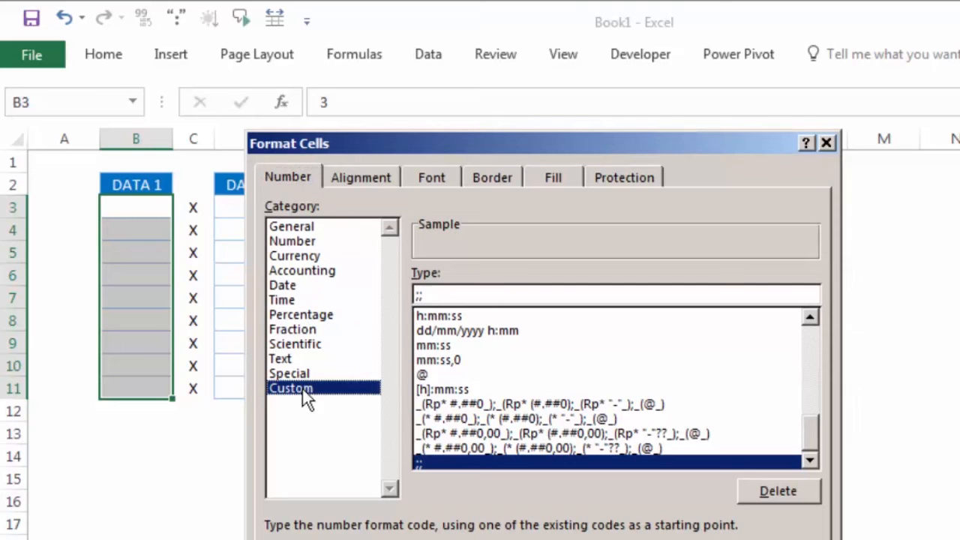
pyautogui.click(427, 293)
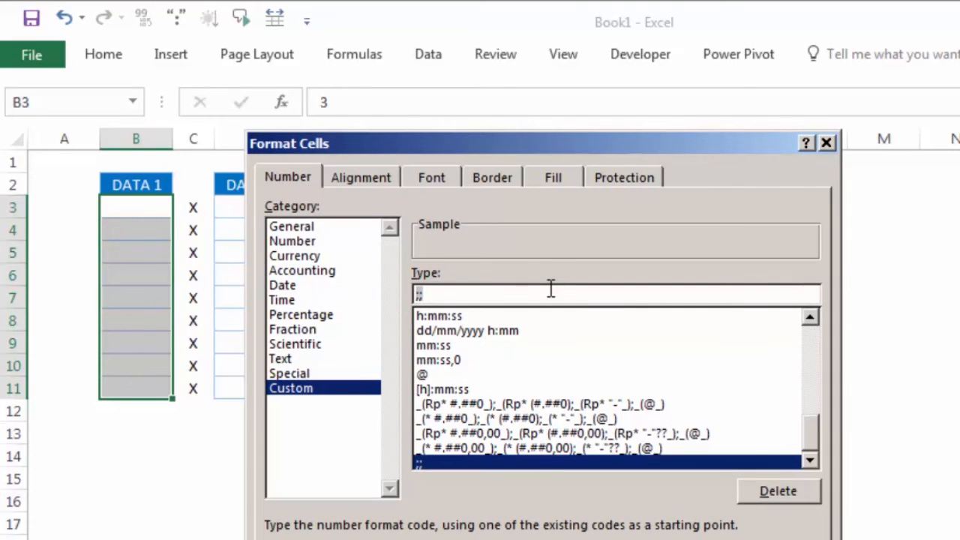
pyautogui.write('.')
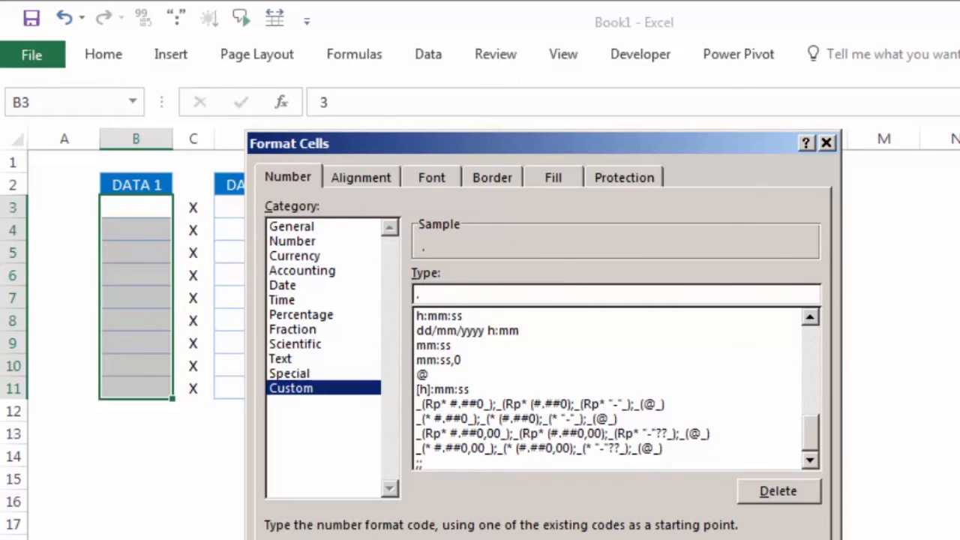
pyautogui.press('Return')
pyautogui.click(194, 474)
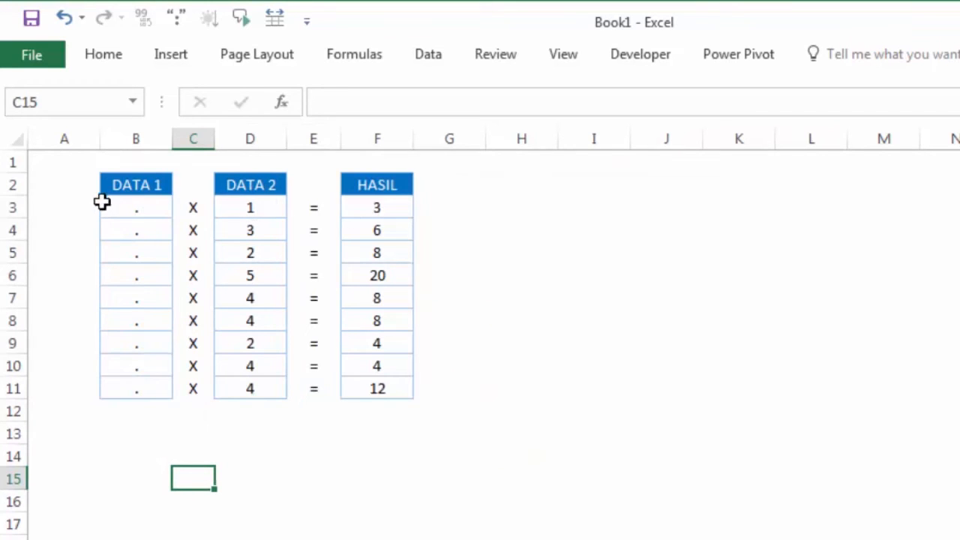
pyautogui.click(541, 337)
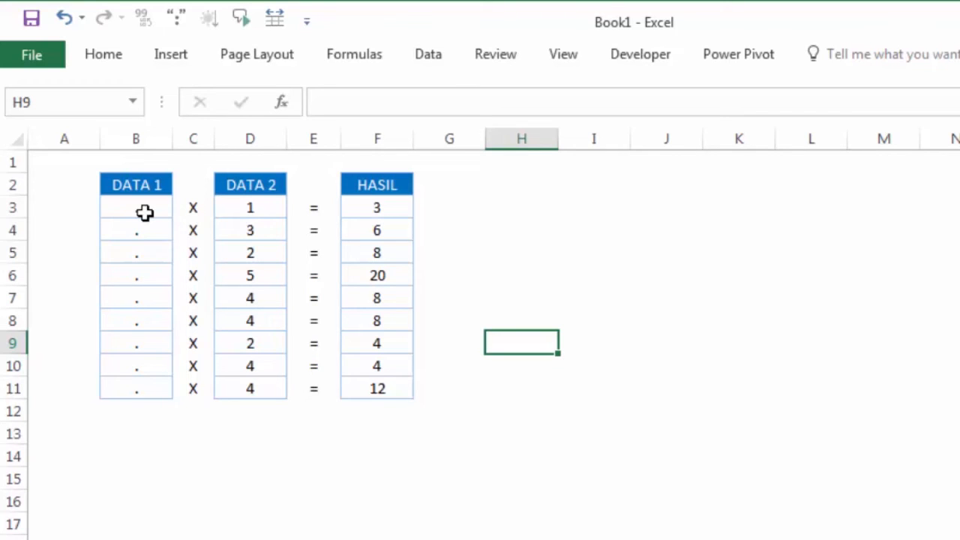
# Apply a custom number format to the DATA 1 cells B3:B11 that displays the letter n in place of each value.
pyautogui.moveTo(144, 213); pyautogui.dragTo(143, 388)
pyautogui.rightClick(140, 293)
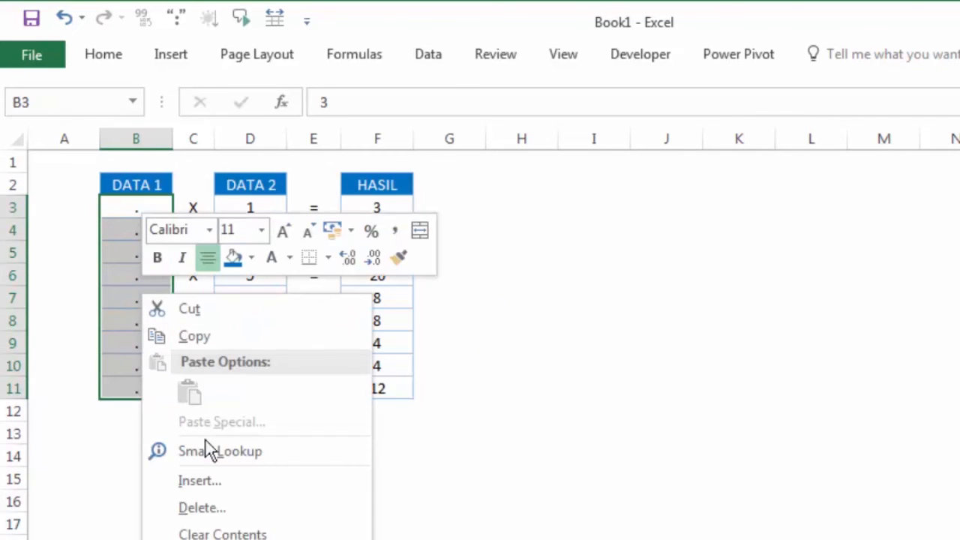
pyautogui.click(244, 539)
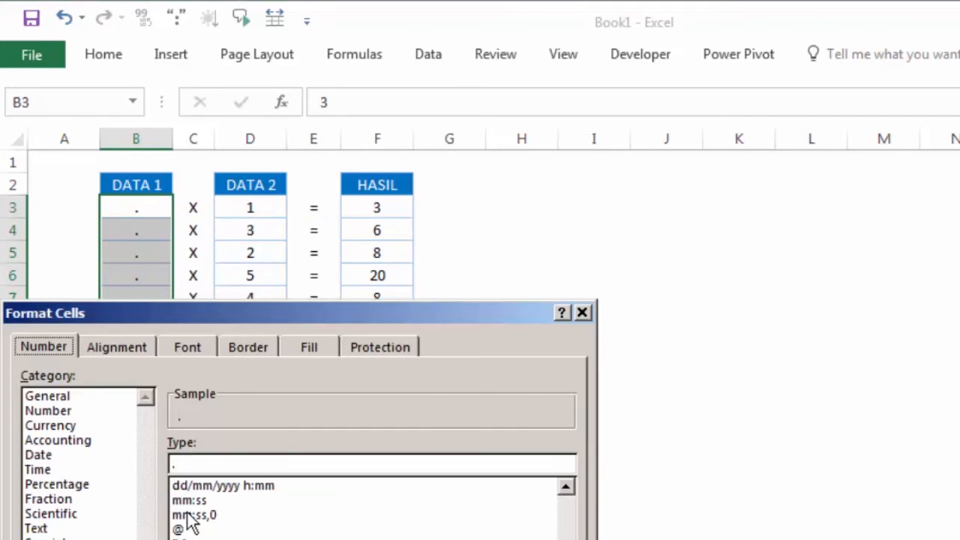
pyautogui.click(216, 464)
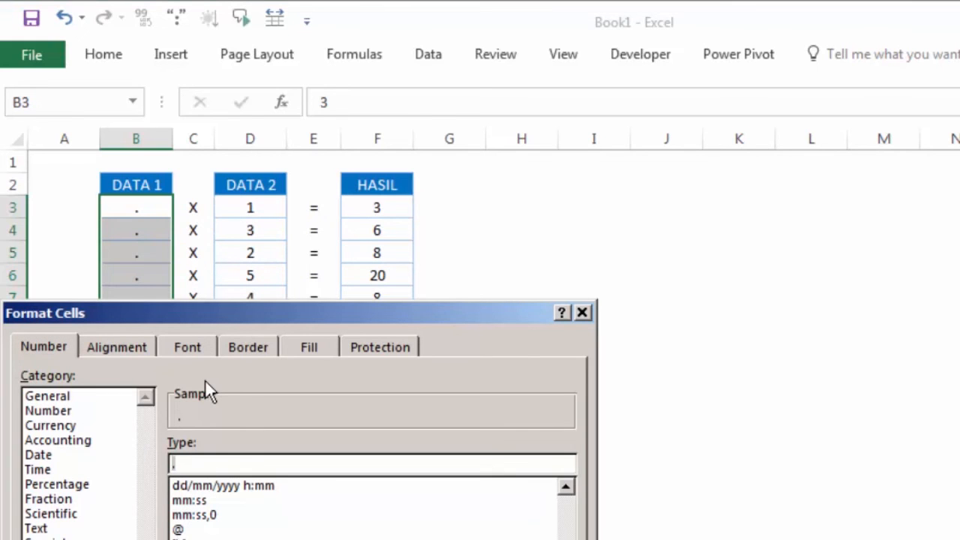
pyautogui.write('n')
pyautogui.moveTo(277, 325); pyautogui.dragTo(532, 173)
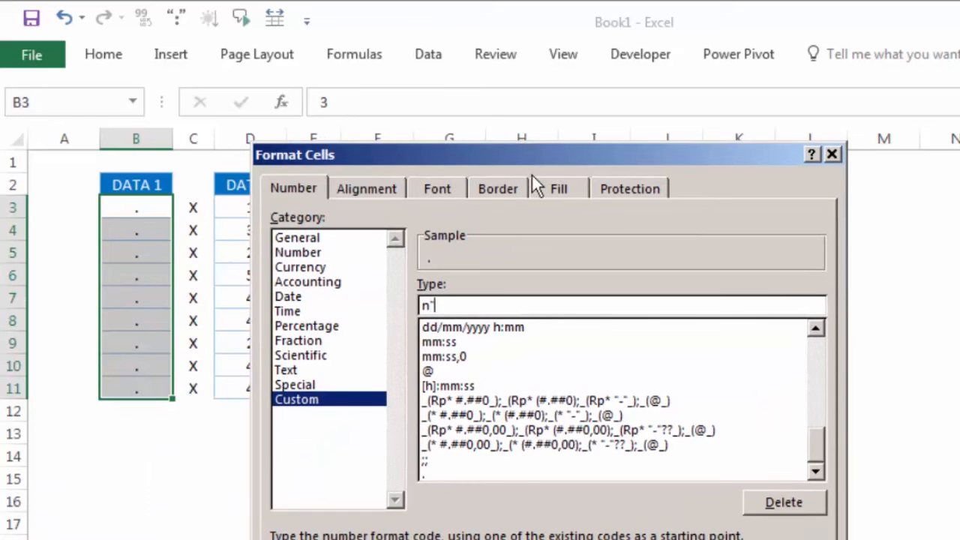
pyautogui.write('"')
pyautogui.press('Return')
pyautogui.click(528, 234)
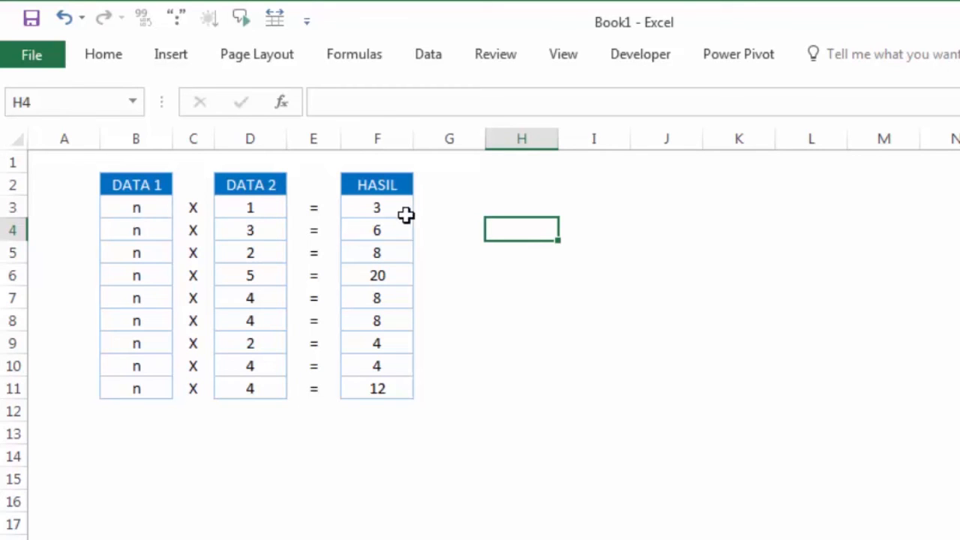
pyautogui.click(500, 256)
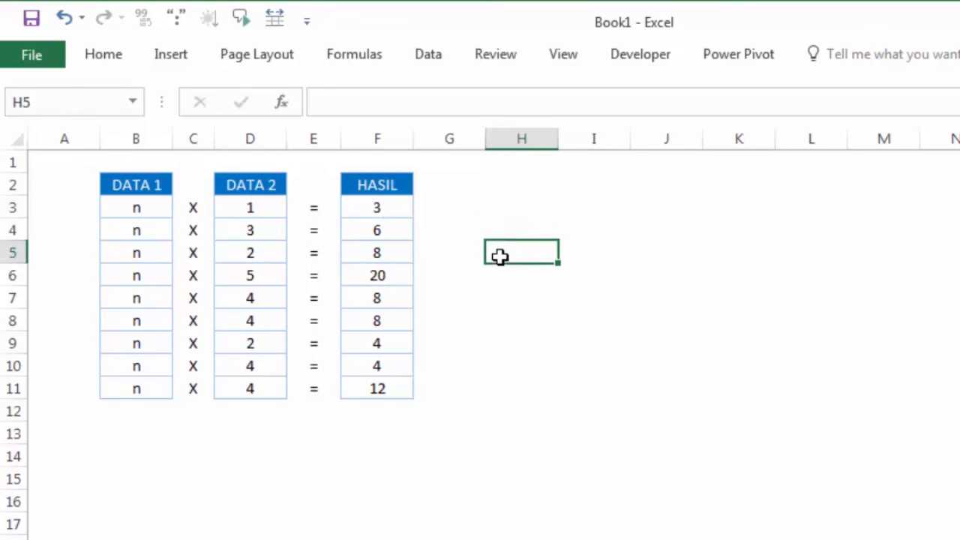
# Re-enter the formula =B3*D3 in F3 to test how the HASIL cell responds to the DATA 1 format.
pyautogui.click(371, 208)
pyautogui.click(477, 248)
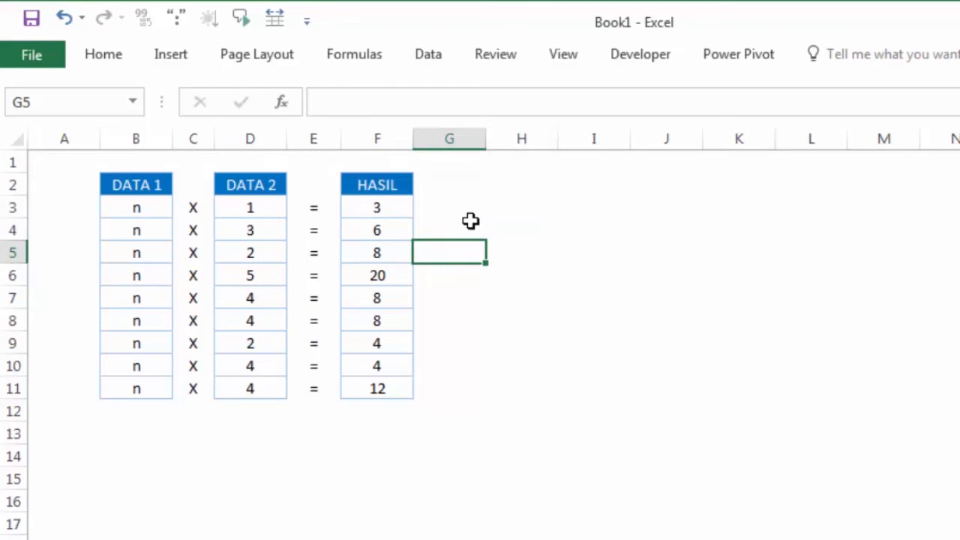
pyautogui.doubleClick(395, 205)
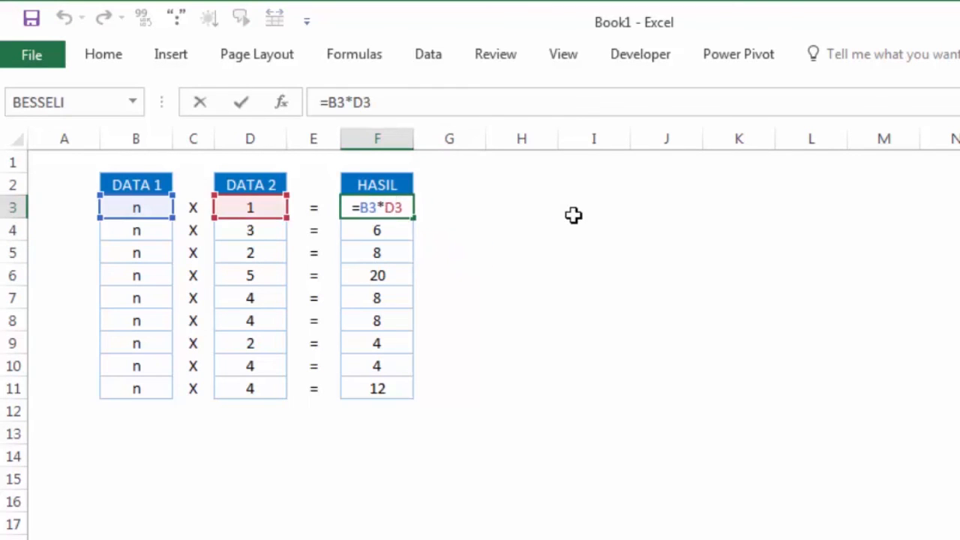
pyautogui.press('Return')
pyautogui.click(387, 207)
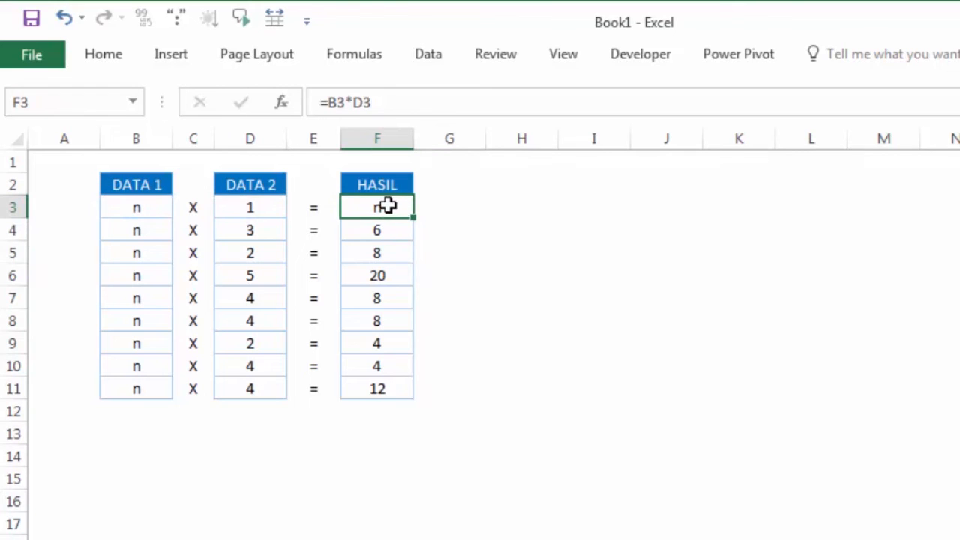
# Set the number format of the HASIL cells F3:F11 to General.
pyautogui.moveTo(386, 208); pyautogui.dragTo(391, 384)
pyautogui.rightClick(388, 334)
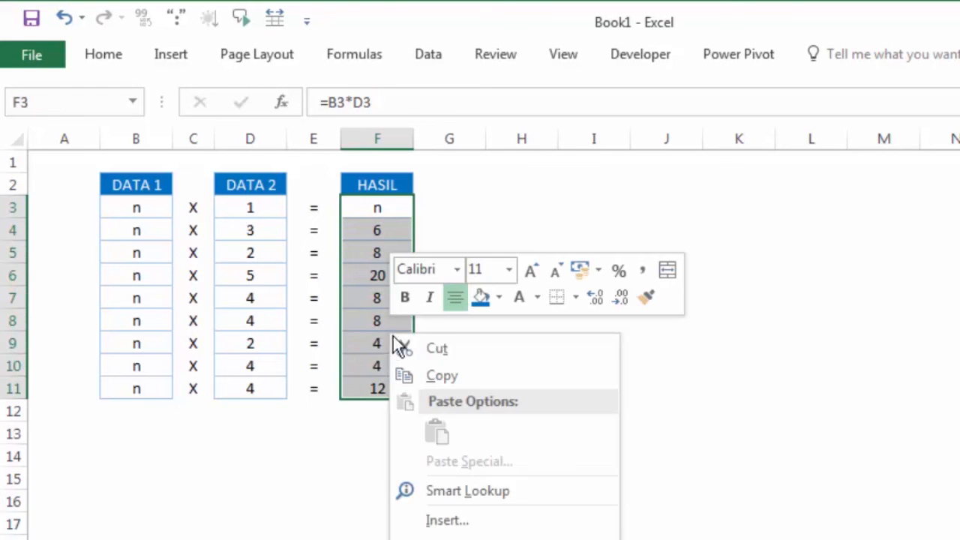
pyautogui.click(480, 539)
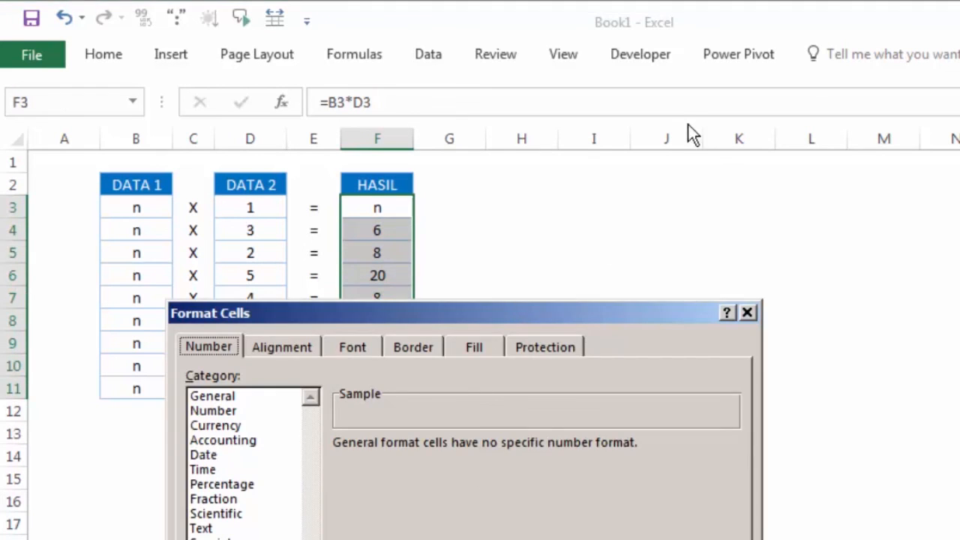
pyautogui.moveTo(578, 307); pyautogui.dragTo(756, 88)
pyautogui.click(405, 340)
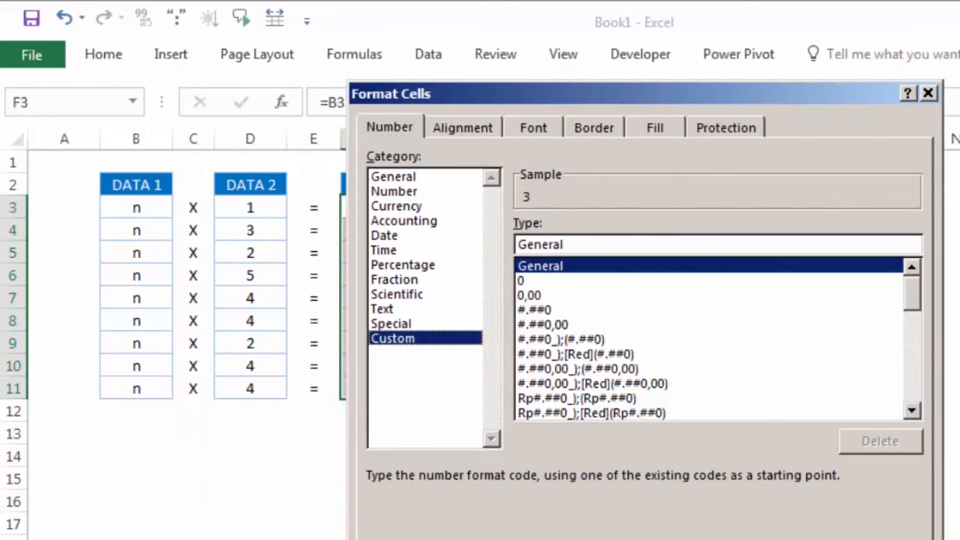
pyautogui.press('Escape')
pyautogui.click(556, 346)
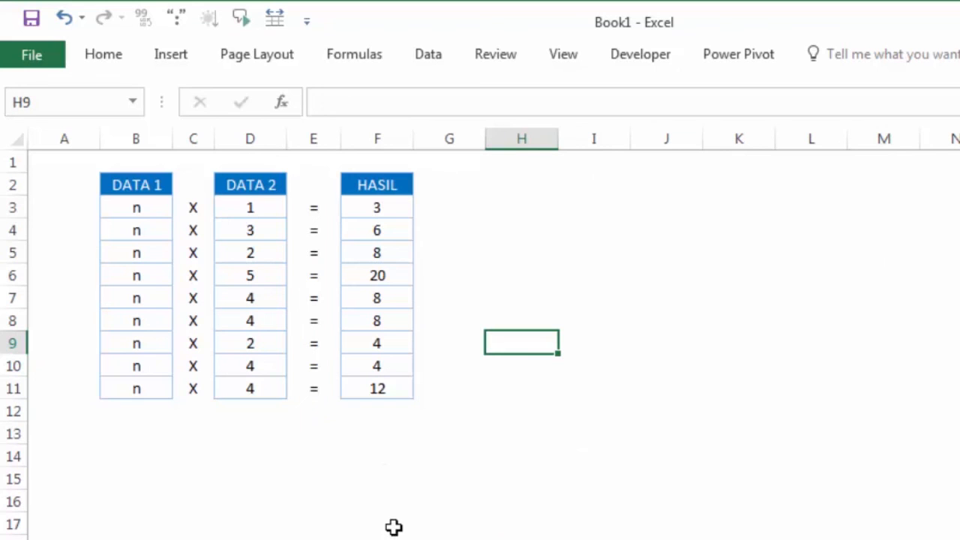
# Examine the DATA 1 and DATA 2 values in row 3 and the number format of the HASIL cells F3:F11.
pyautogui.click(124, 204)
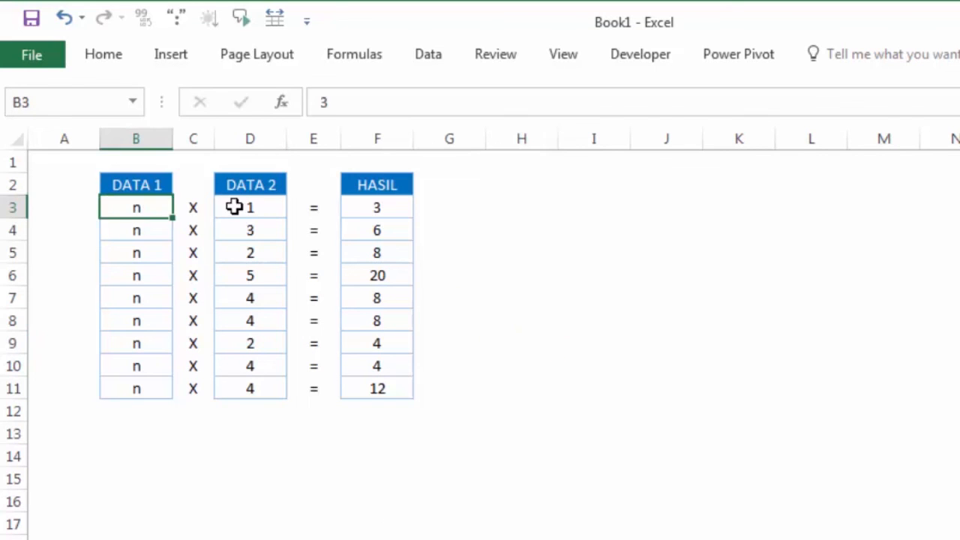
pyautogui.click(234, 206)
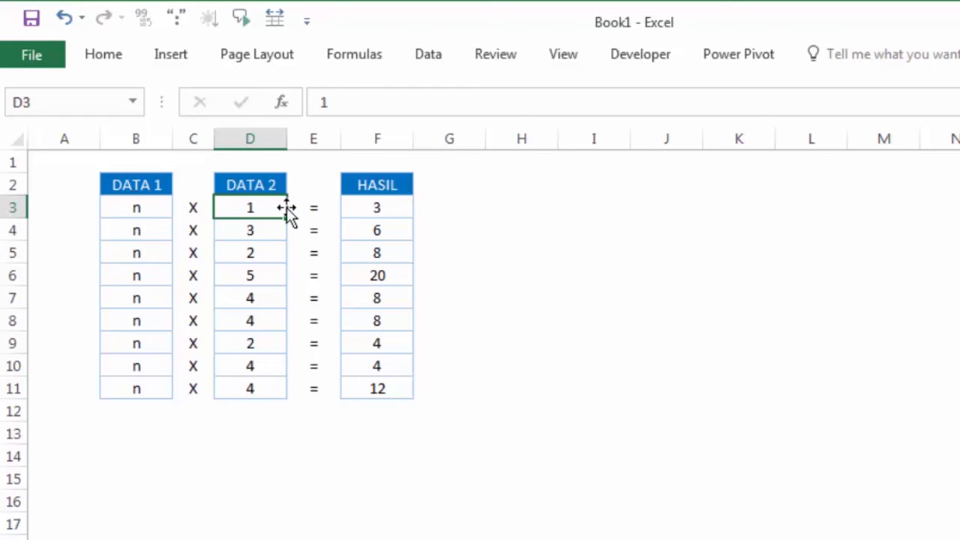
pyautogui.click(459, 214)
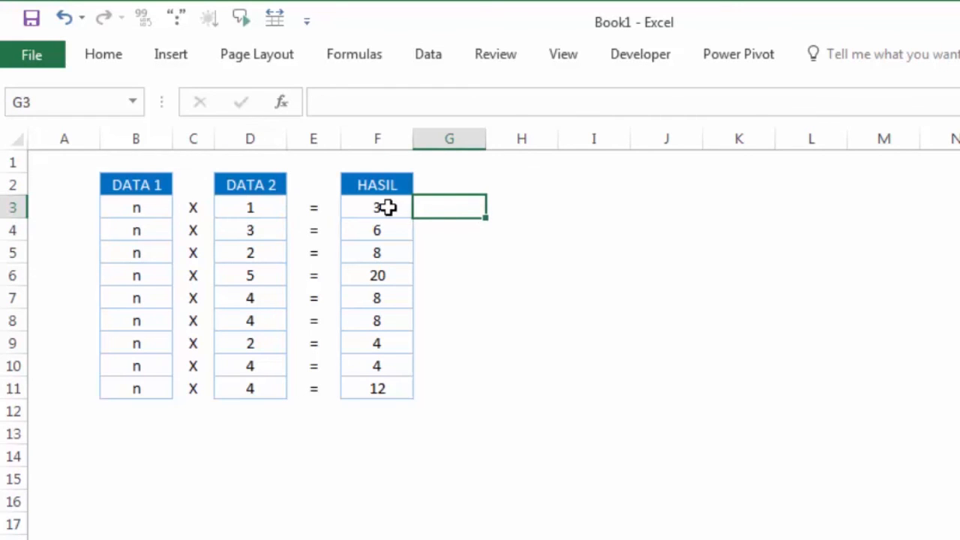
pyautogui.moveTo(388, 208); pyautogui.dragTo(392, 388)
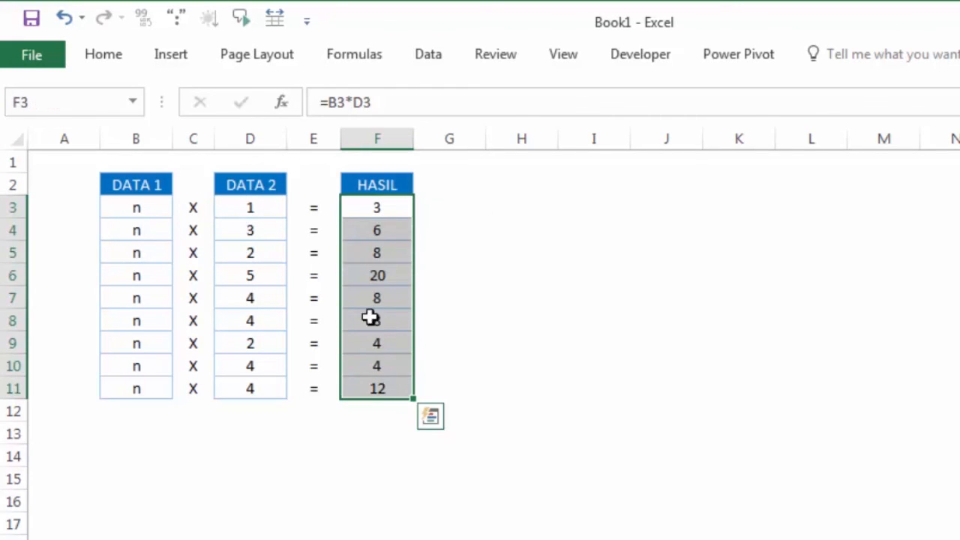
pyautogui.rightClick(363, 267)
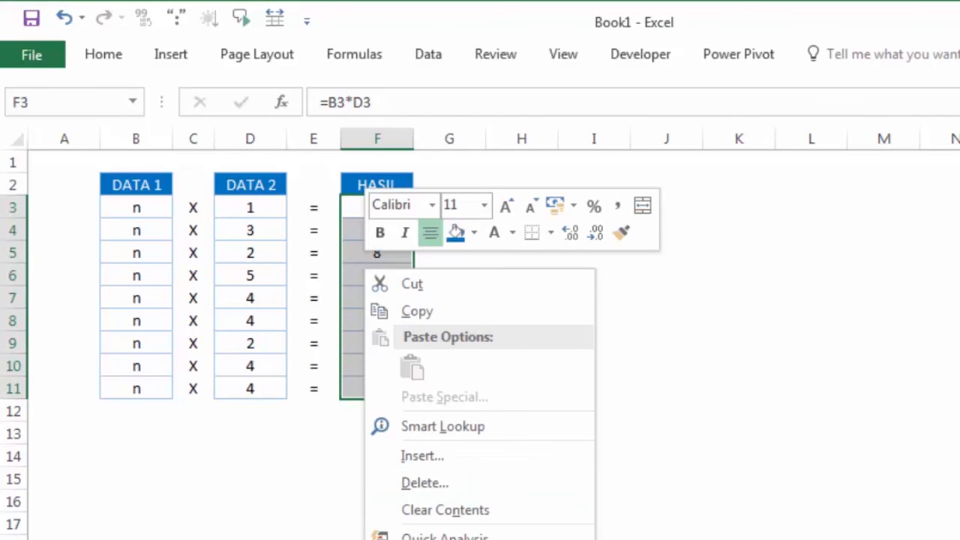
pyautogui.click(454, 539)
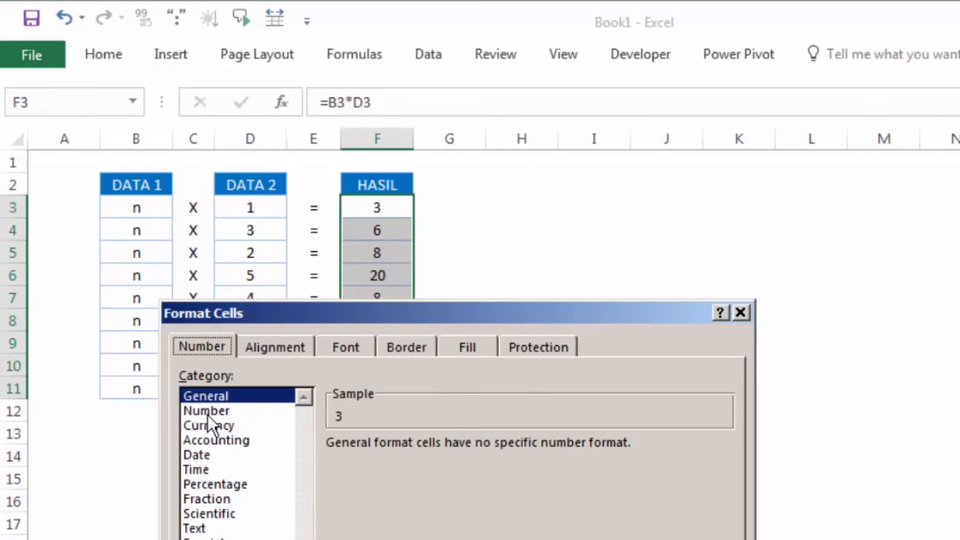
pyautogui.click(202, 539)
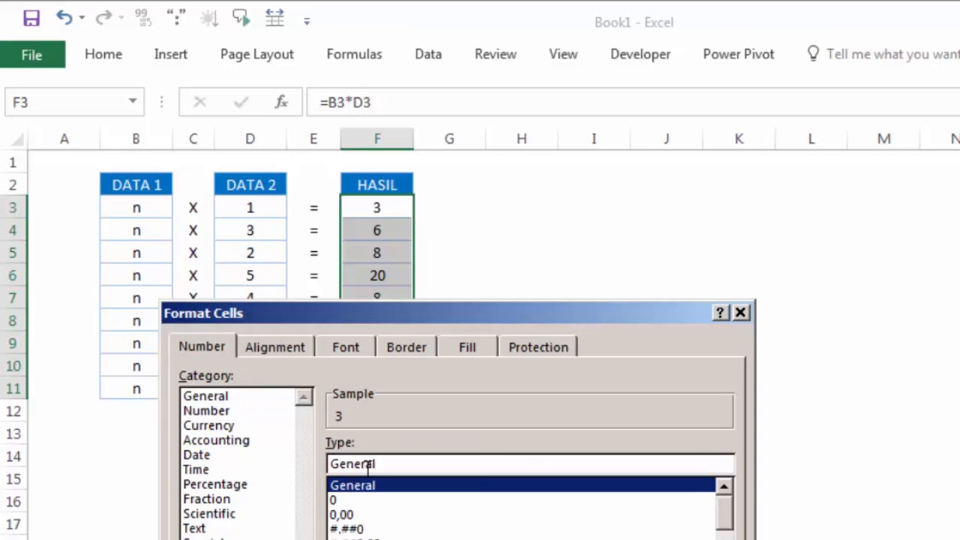
pyautogui.click(740, 312)
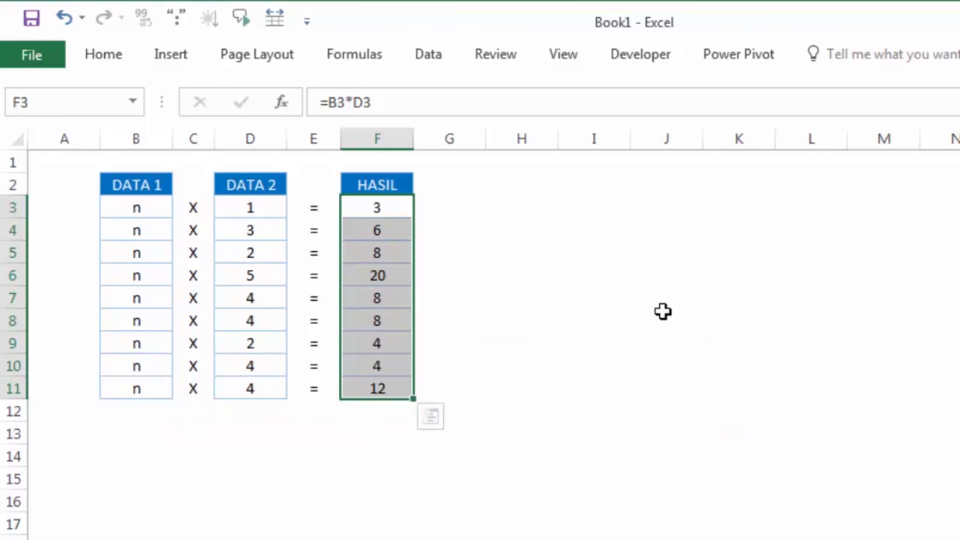
pyautogui.click(665, 312)
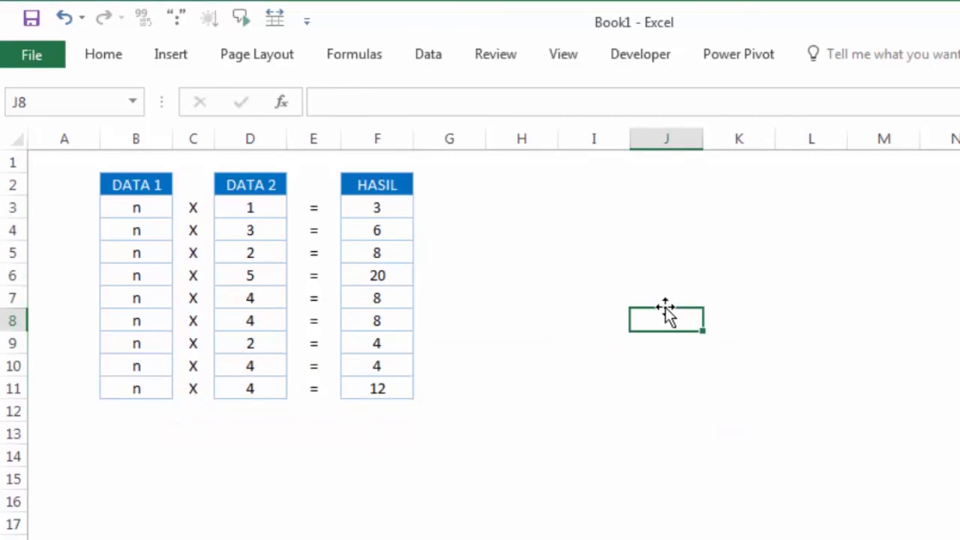
pyautogui.click(143, 440)
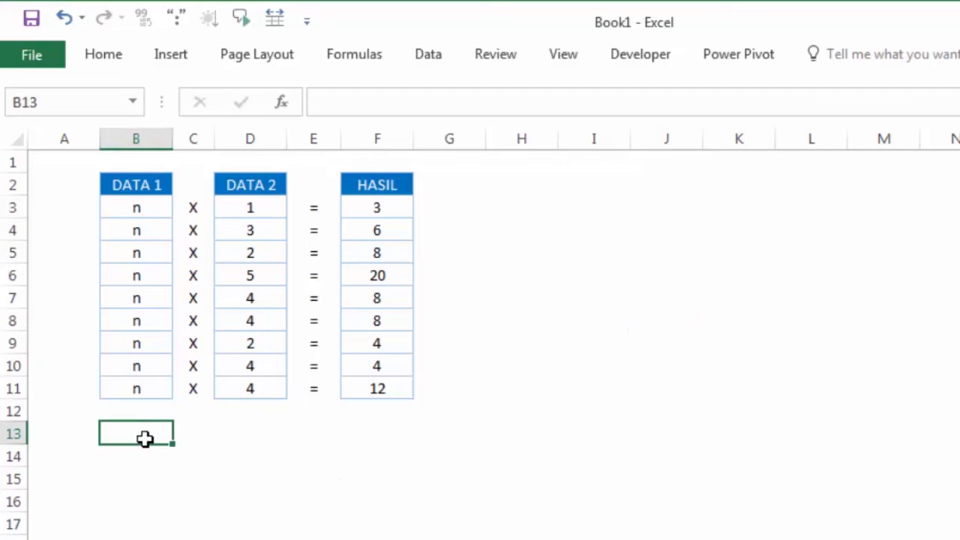